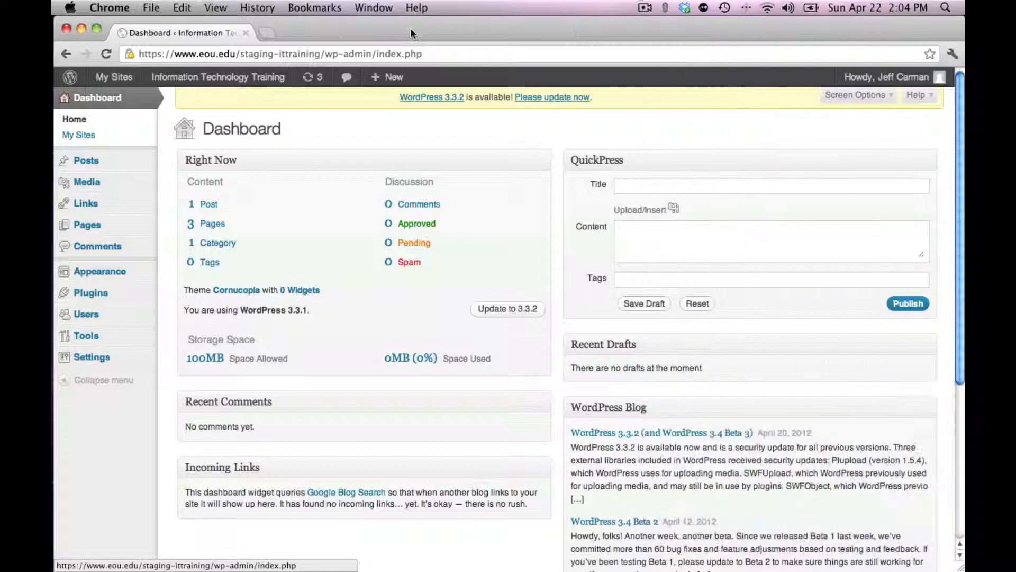
# View the live Information Technology Training site, examine its Archives and Meta sidebar blocks, and return to the dashboard
pyautogui.moveTo(225, 80)
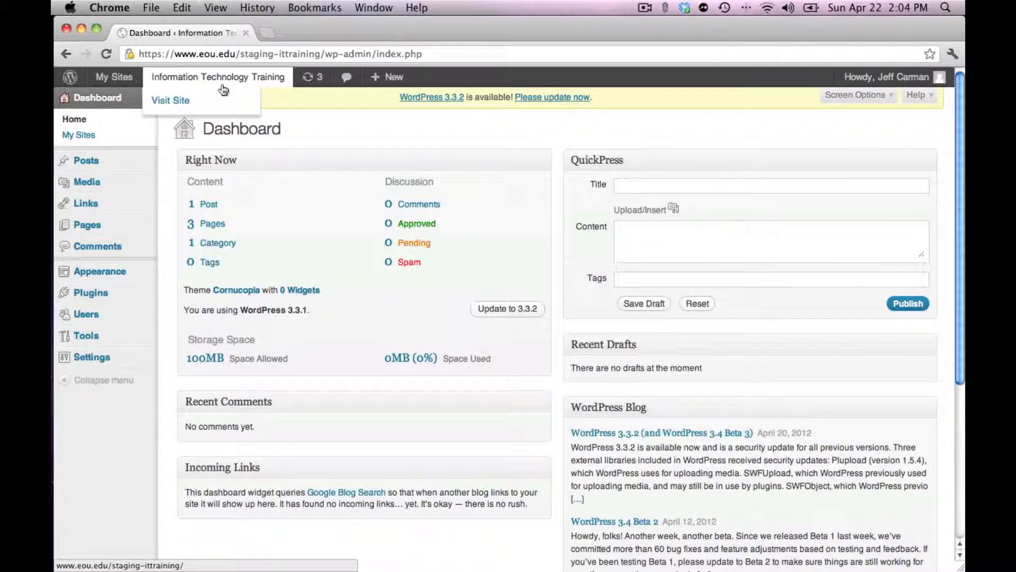
pyautogui.click(171, 102)
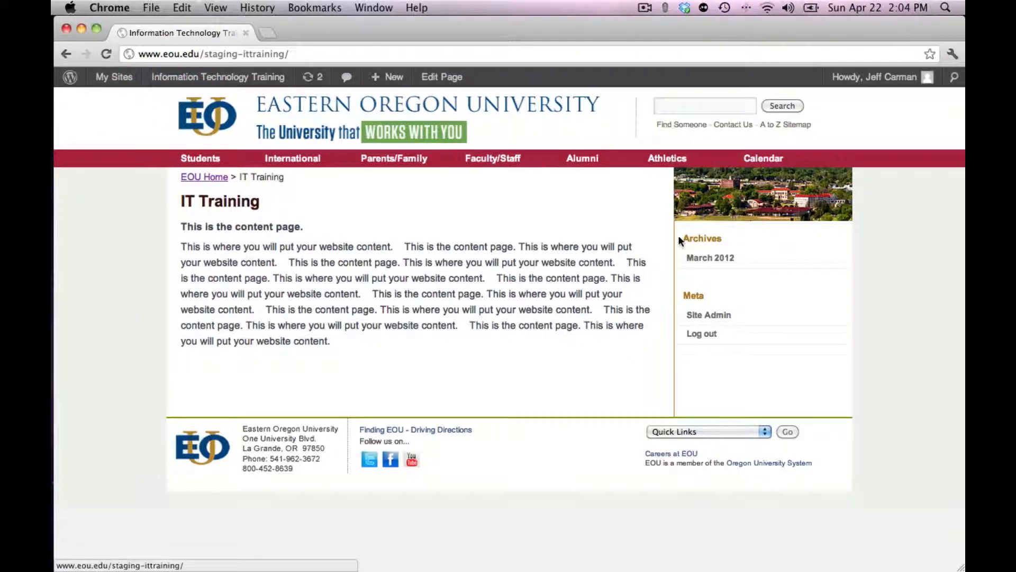
pyautogui.moveTo(675, 240); pyautogui.dragTo(745, 350)
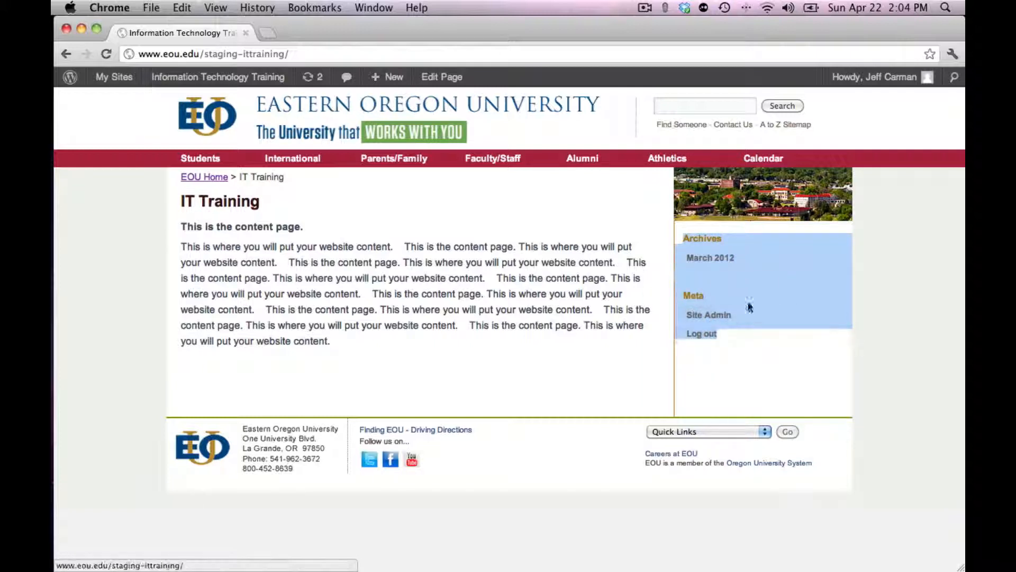
pyautogui.click(740, 356)
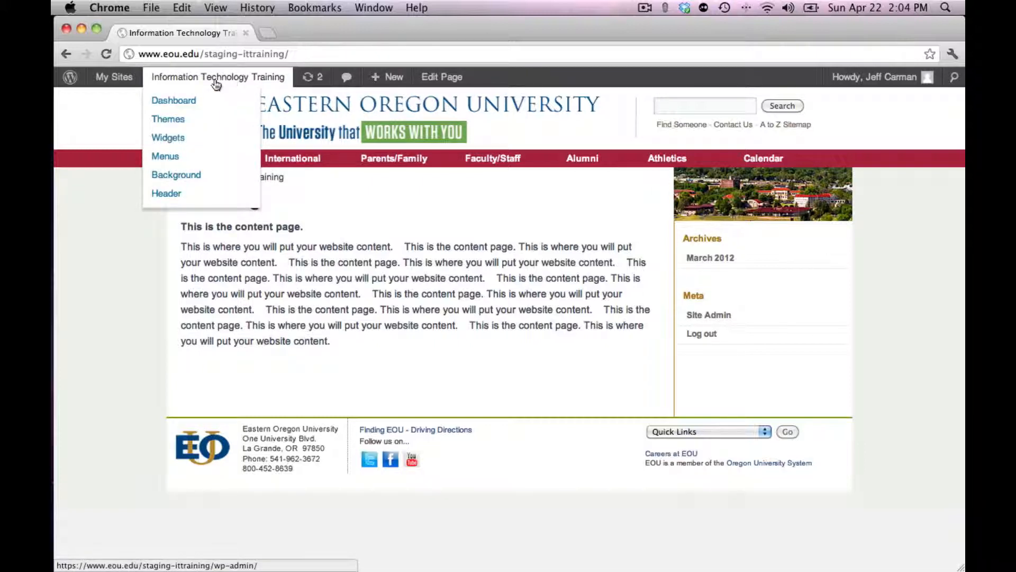
pyautogui.click(174, 101)
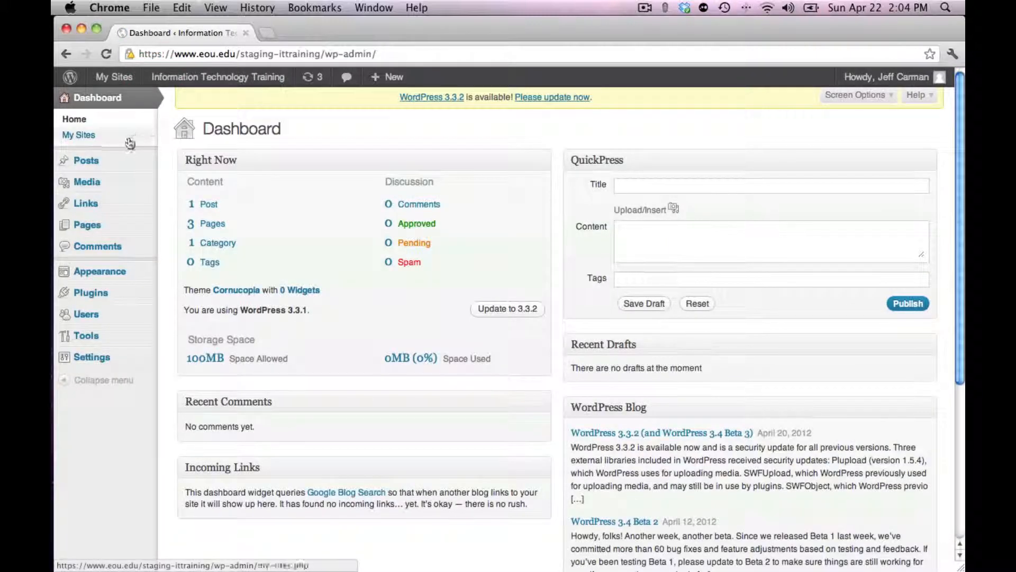
# Create a custom navigation menu named Menu 1 in the site's appearance settings
pyautogui.moveTo(97, 273)
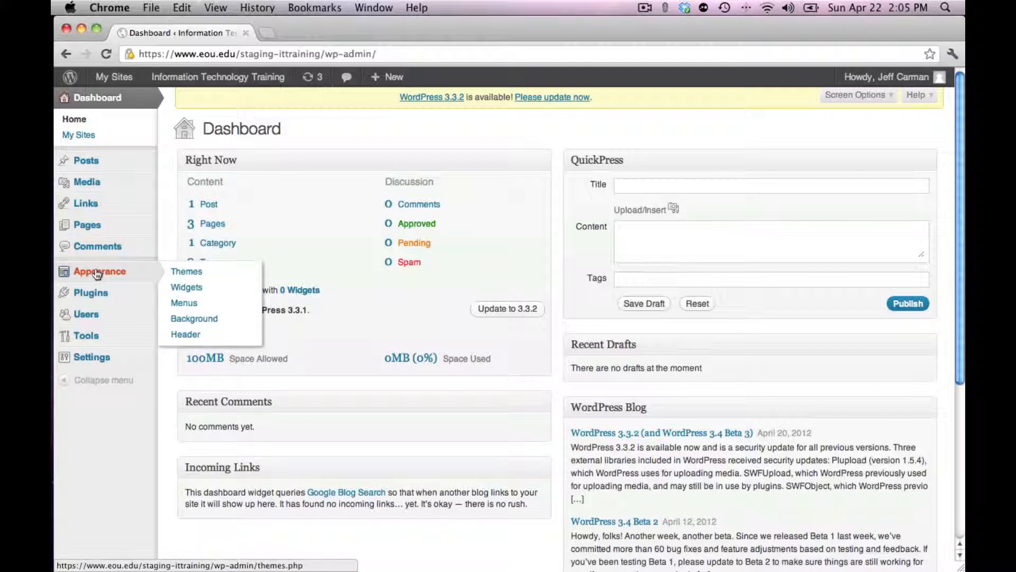
pyautogui.click(184, 304)
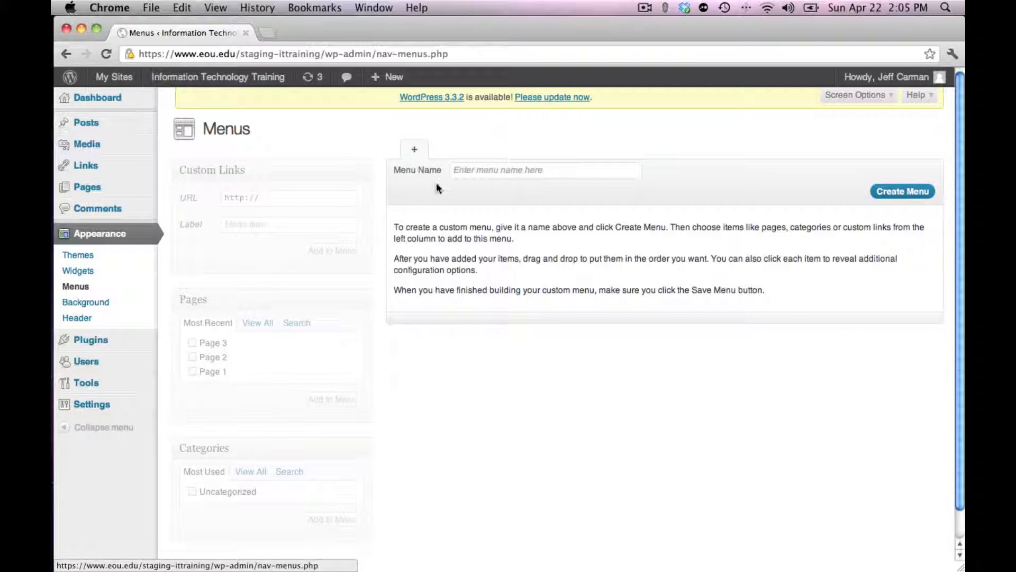
pyautogui.click(465, 169)
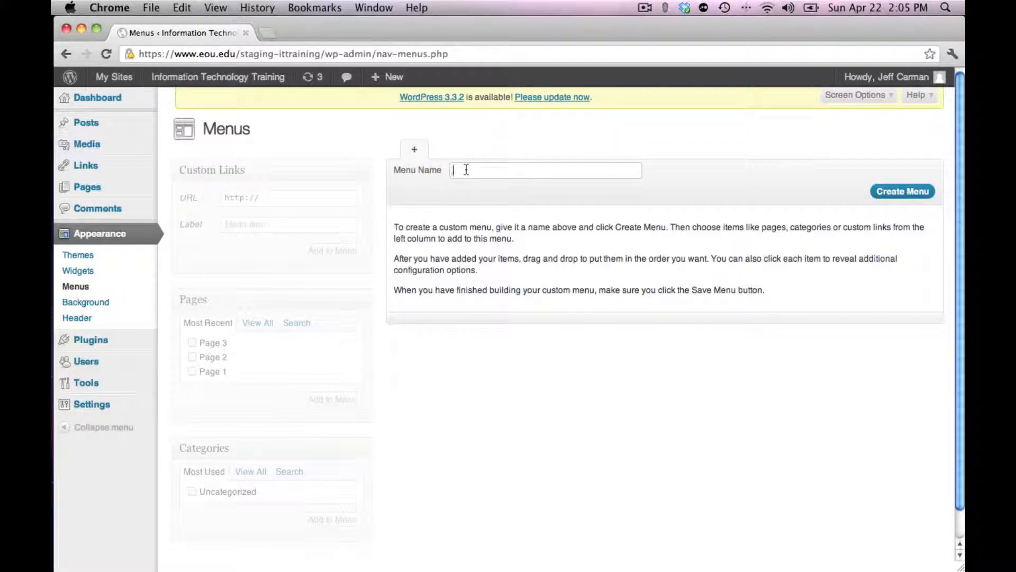
pyautogui.write('Menu 1')
pyautogui.click(898, 192)
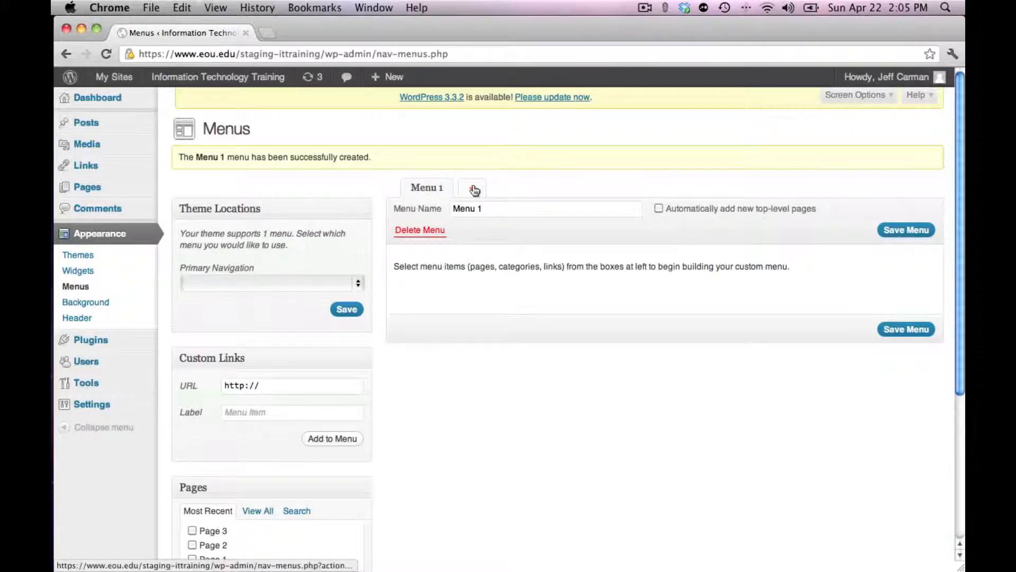
# Create a second custom navigation menu named Menu 2
pyautogui.click(474, 189)
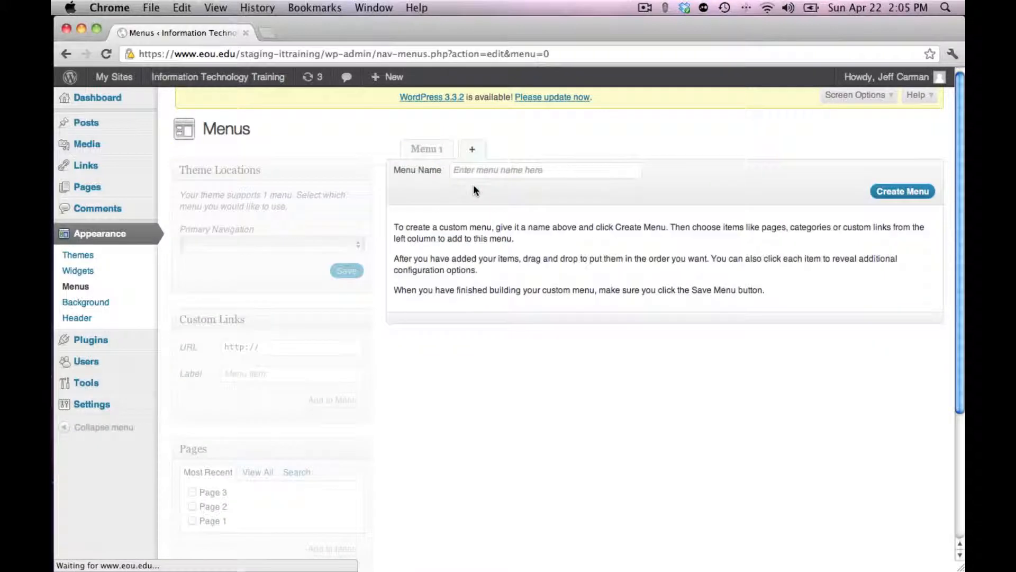
pyautogui.click(470, 170)
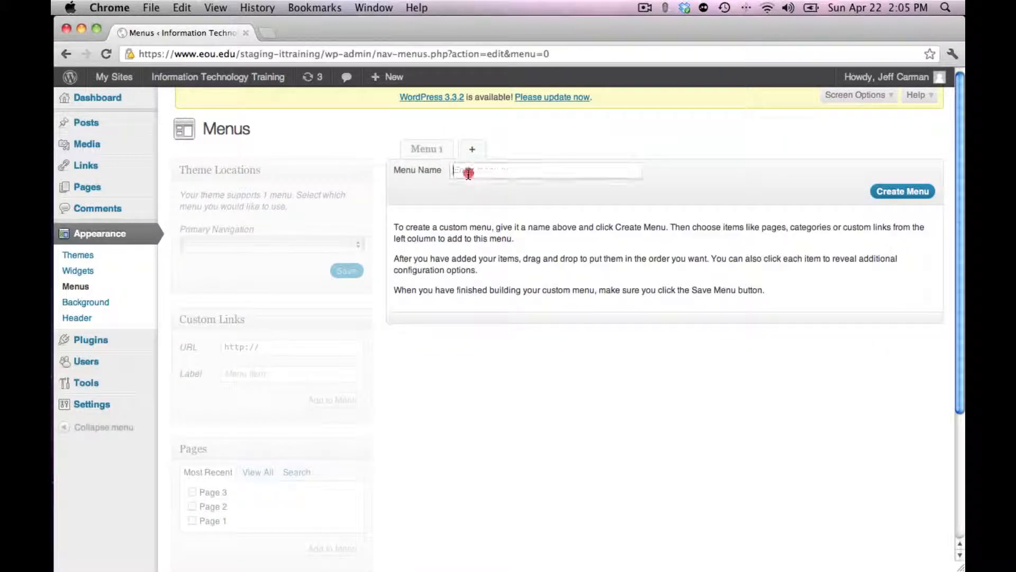
pyautogui.write('Menu 2')
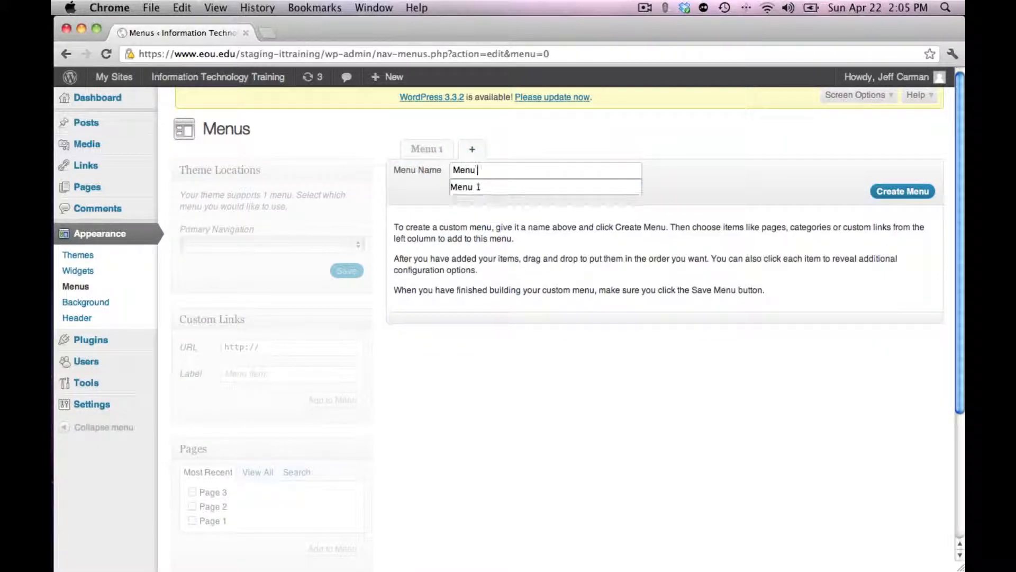
pyautogui.click(892, 192)
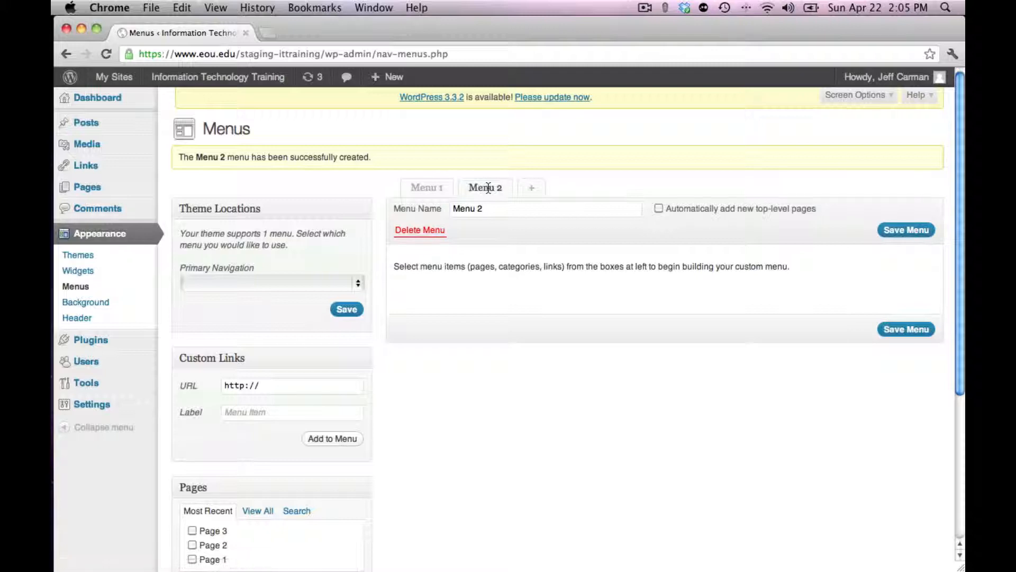
# Add Page 1, Page 2 and Page 3 as items of Menu 1
pyautogui.click(430, 190)
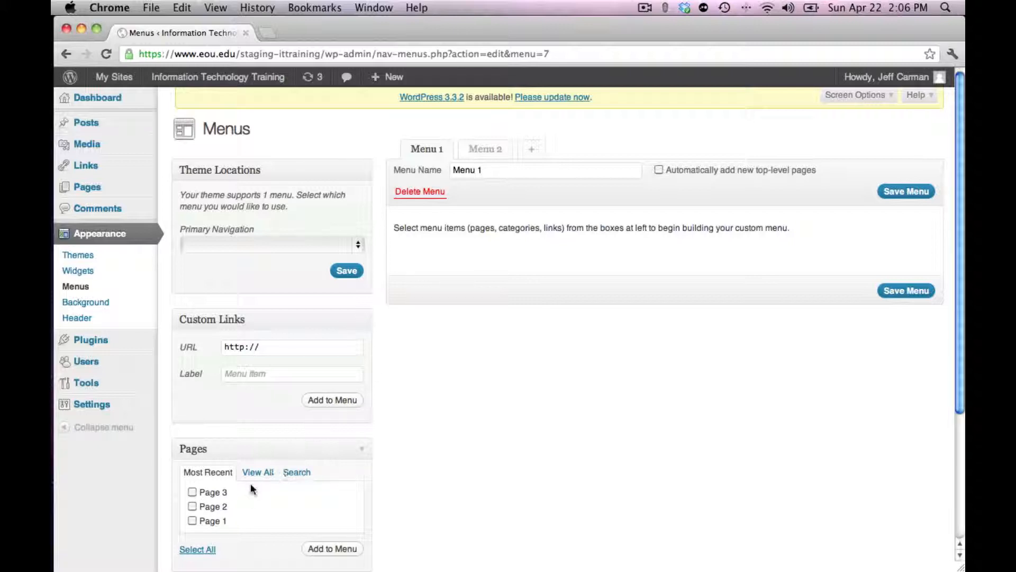
pyautogui.click(192, 521)
pyautogui.click(192, 507)
pyautogui.click(192, 492)
pyautogui.click(326, 549)
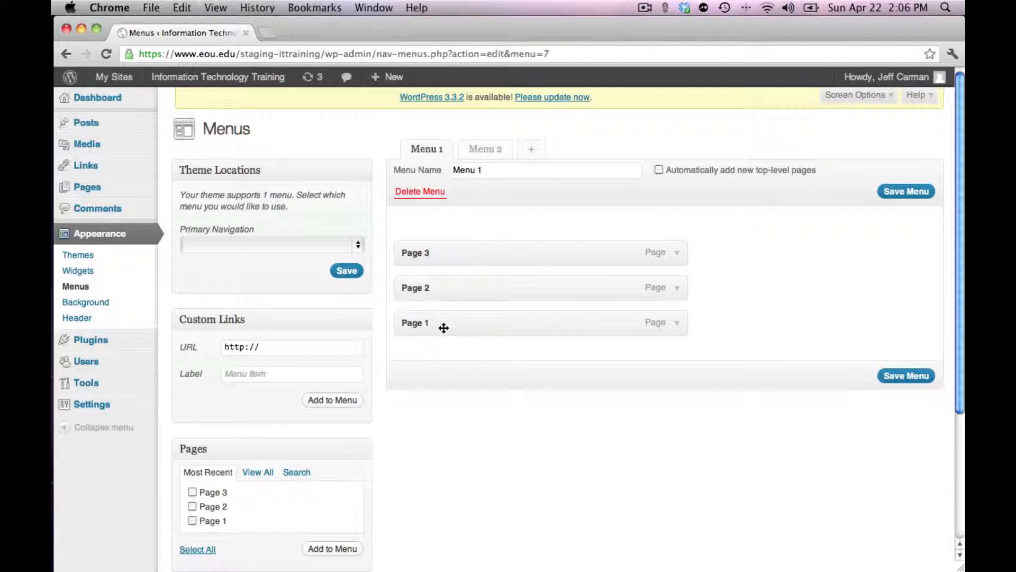
# Order Menu 1 as Page 1, Page 2, Page 3 with Page 2 nested under Page 1, and save the menu
pyautogui.moveTo(444, 327); pyautogui.dragTo(438, 238)
pyautogui.moveTo(433, 323); pyautogui.dragTo(433, 284)
pyautogui.moveTo(439, 287); pyautogui.dragTo(461, 289)
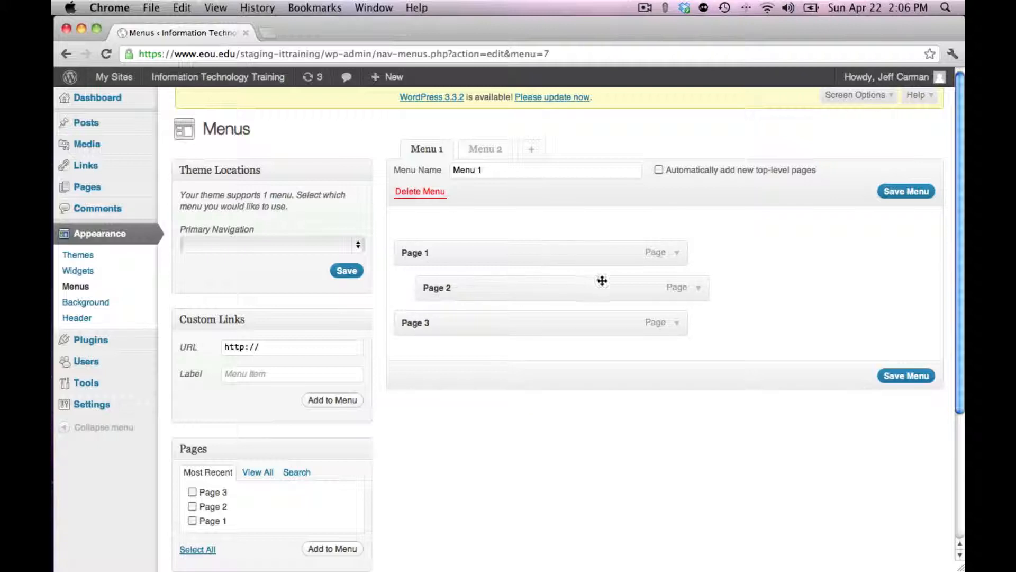
pyautogui.click(893, 376)
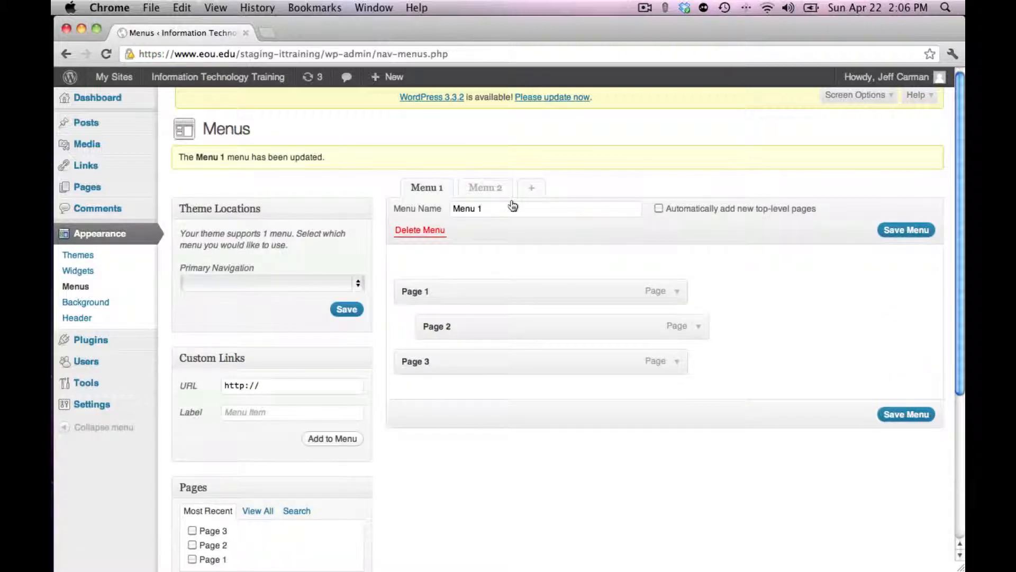
pyautogui.click(486, 188)
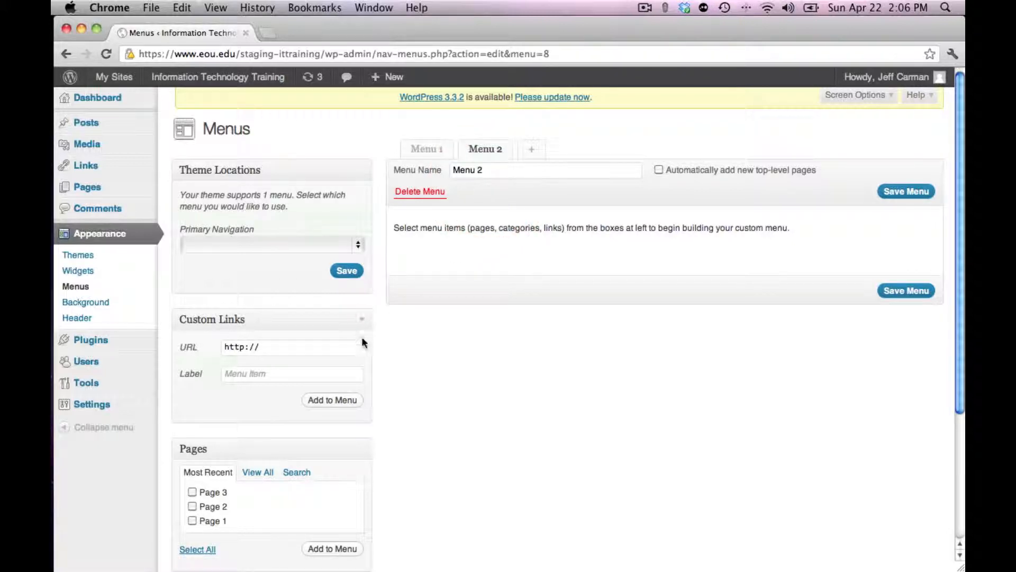
pyautogui.click(302, 351)
pyautogui.write('gle.com')
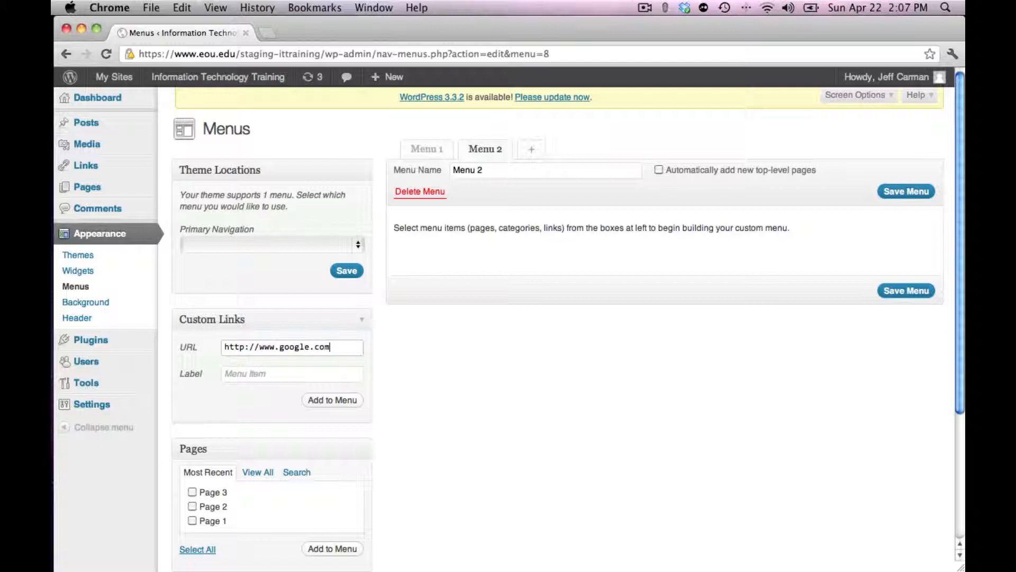
pyautogui.click(250, 374)
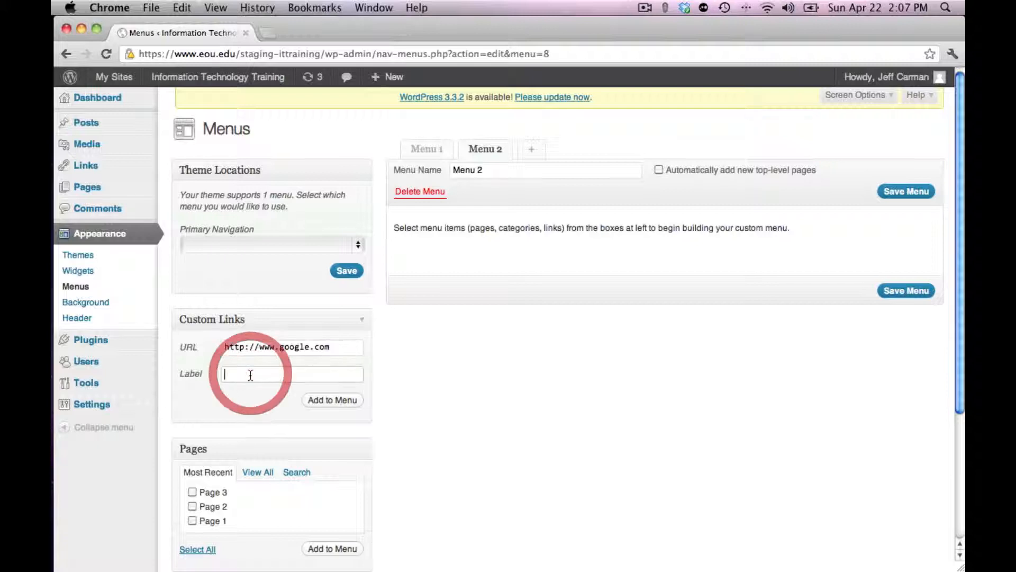
pyautogui.write('Google')
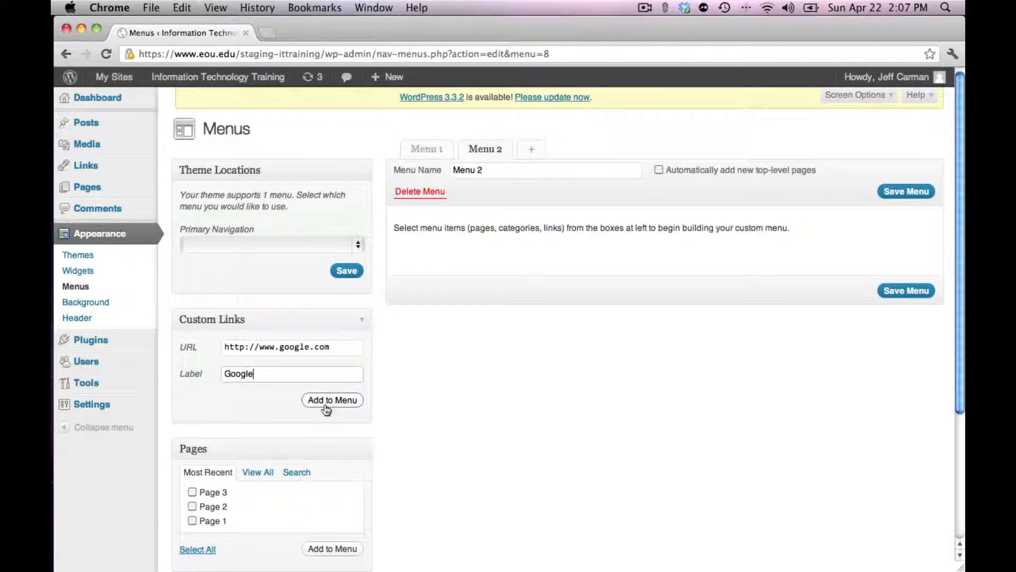
pyautogui.click(328, 403)
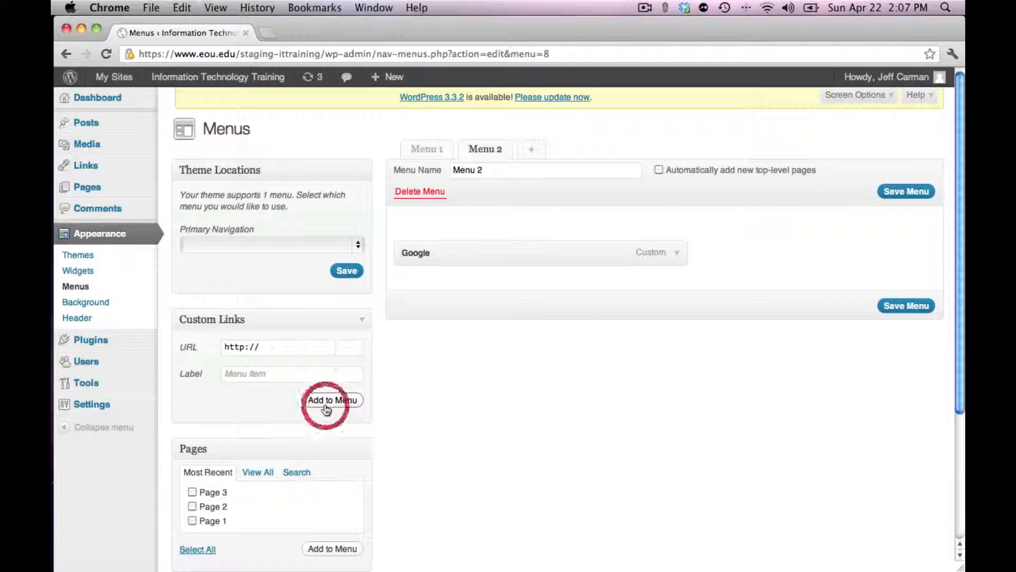
pyautogui.click(283, 350)
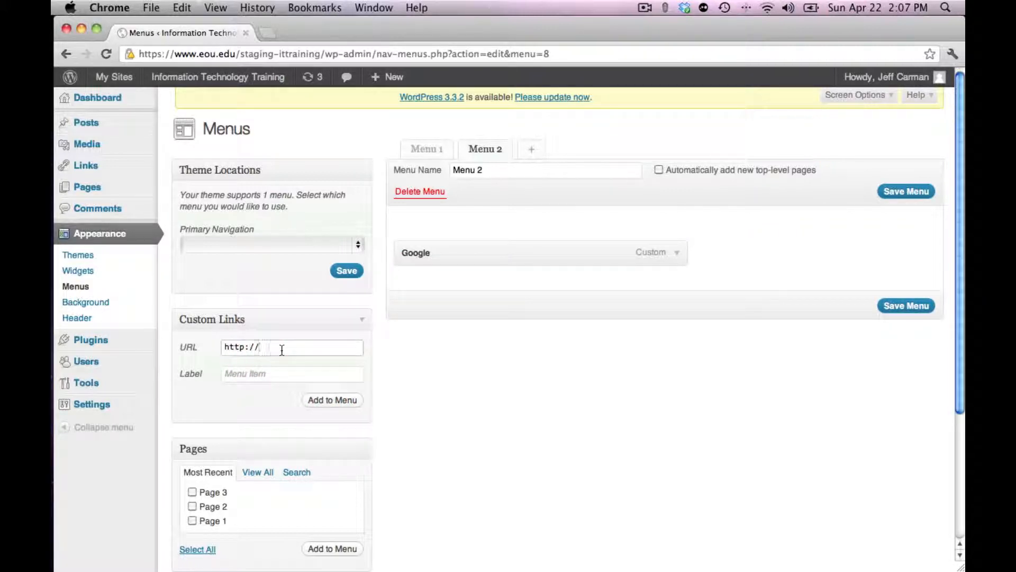
pyautogui.write('www.yahoo.com')
pyautogui.click(267, 374)
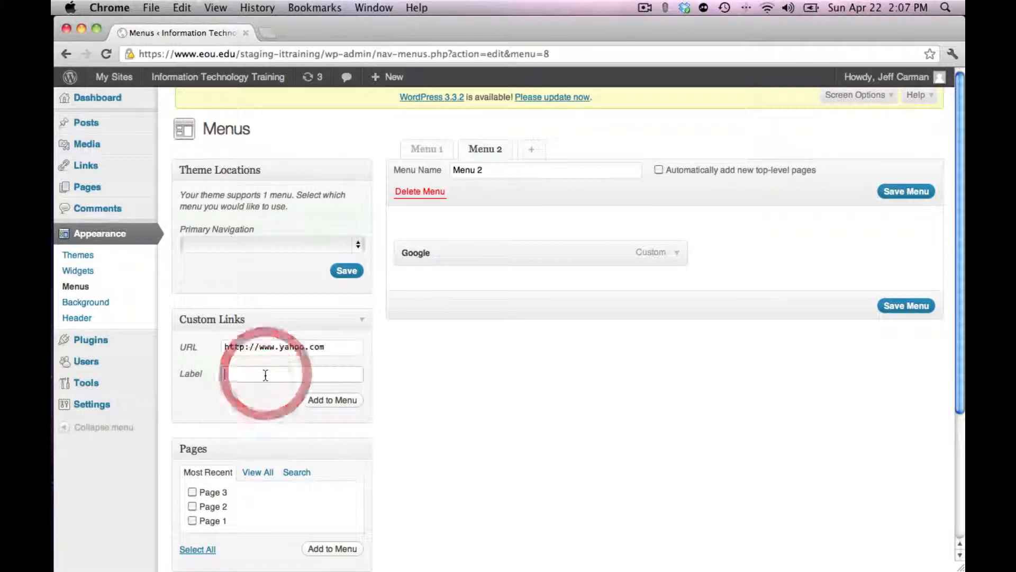
pyautogui.write('Yahoo.')
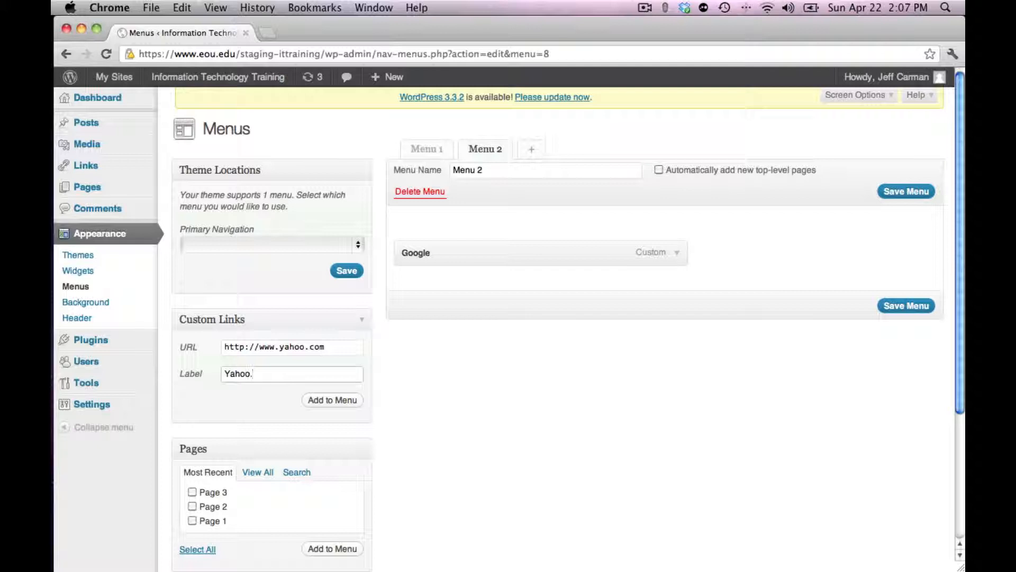
pyautogui.click(318, 399)
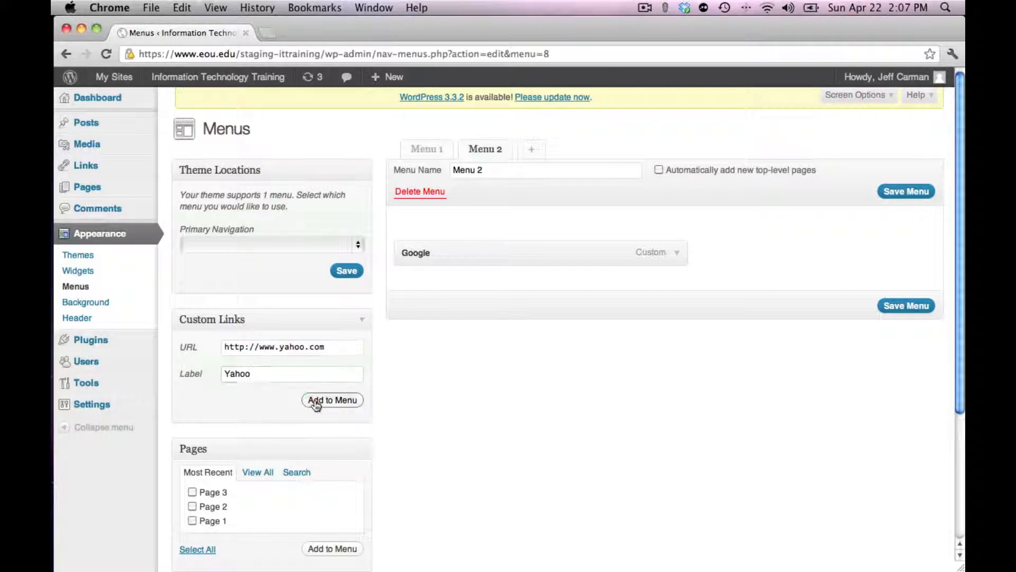
pyautogui.click(289, 348)
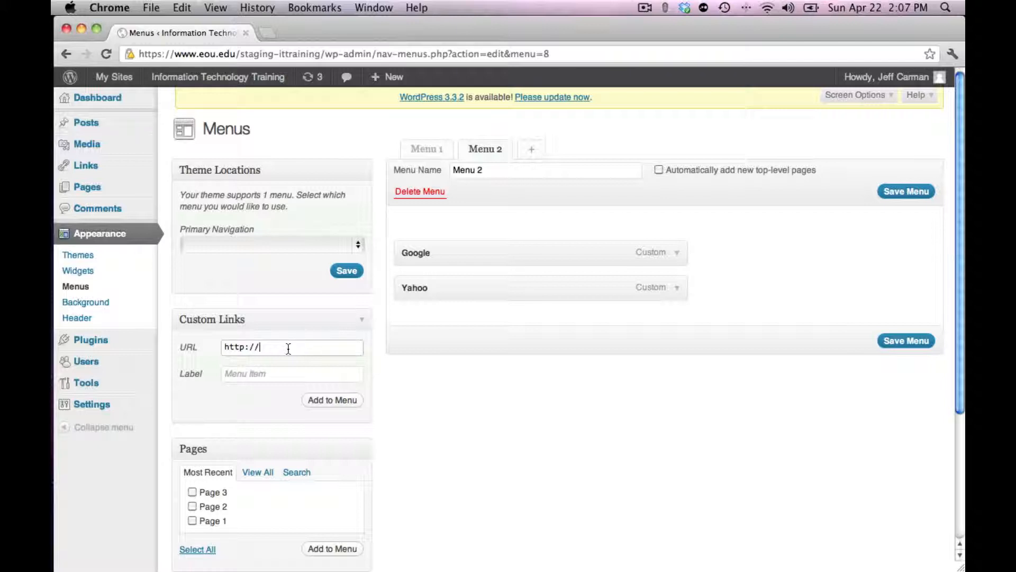
pyautogui.write('www.eou')
pyautogui.write('.edu')
pyautogui.click(268, 376)
pyautogui.write('EOU')
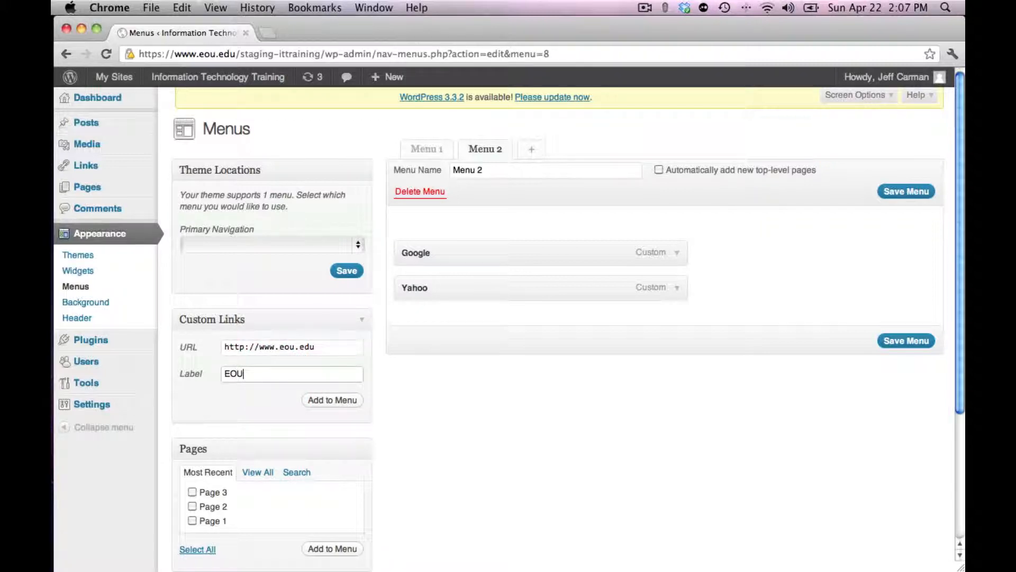
pyautogui.click(323, 402)
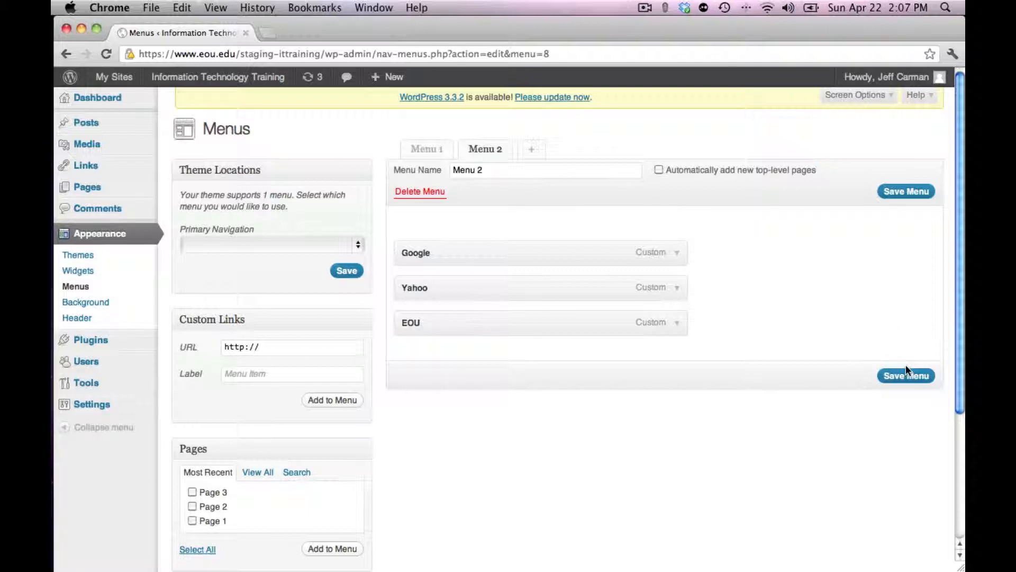
# Reorder the Menu 2 links as EOU, Google, Yahoo and save the menu
pyautogui.moveTo(572, 299); pyautogui.dragTo(630, 252)
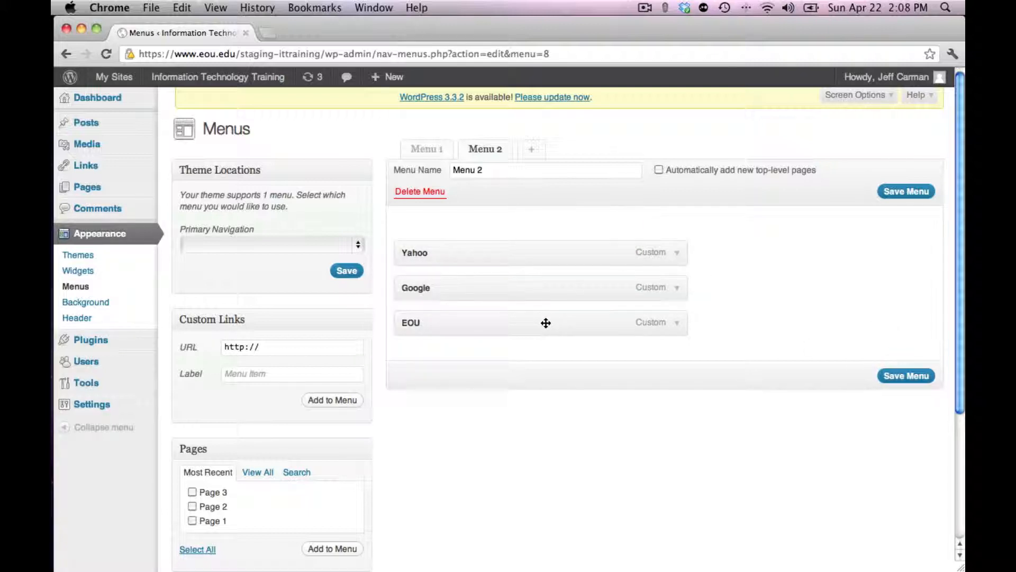
pyautogui.moveTo(545, 322); pyautogui.dragTo(543, 252)
pyautogui.moveTo(508, 324); pyautogui.dragTo(504, 288)
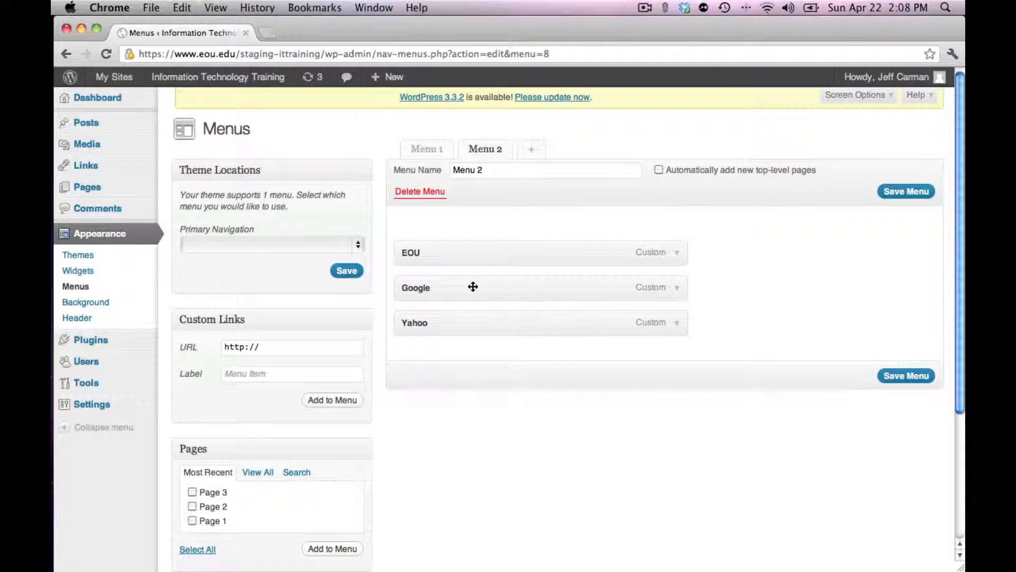
pyautogui.click(895, 375)
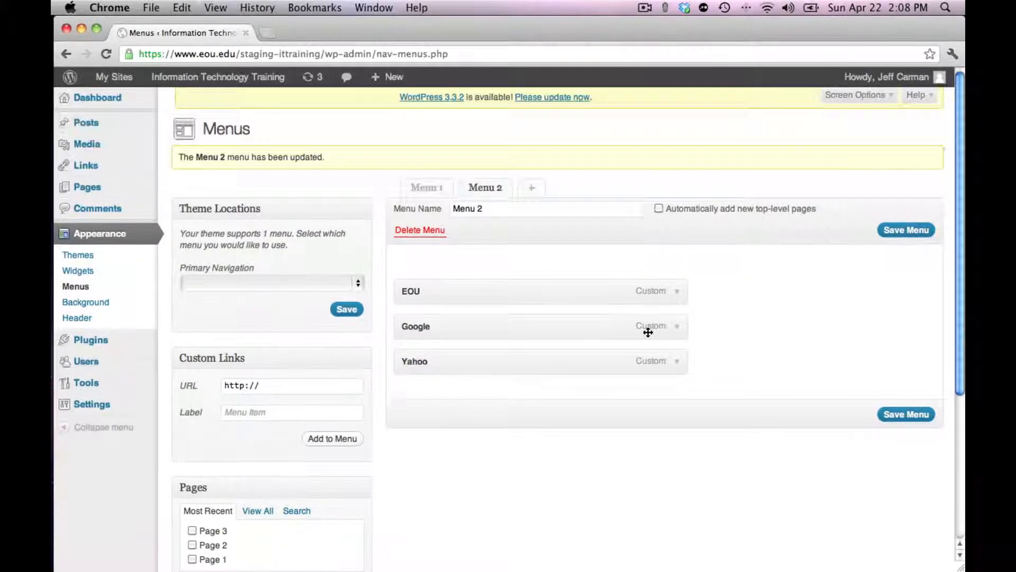
# Visit the live Information Technology Training site to check what its sidebar currently shows
pyautogui.scroll(-5, 648, 332)
pyautogui.scroll(5, 648, 332)
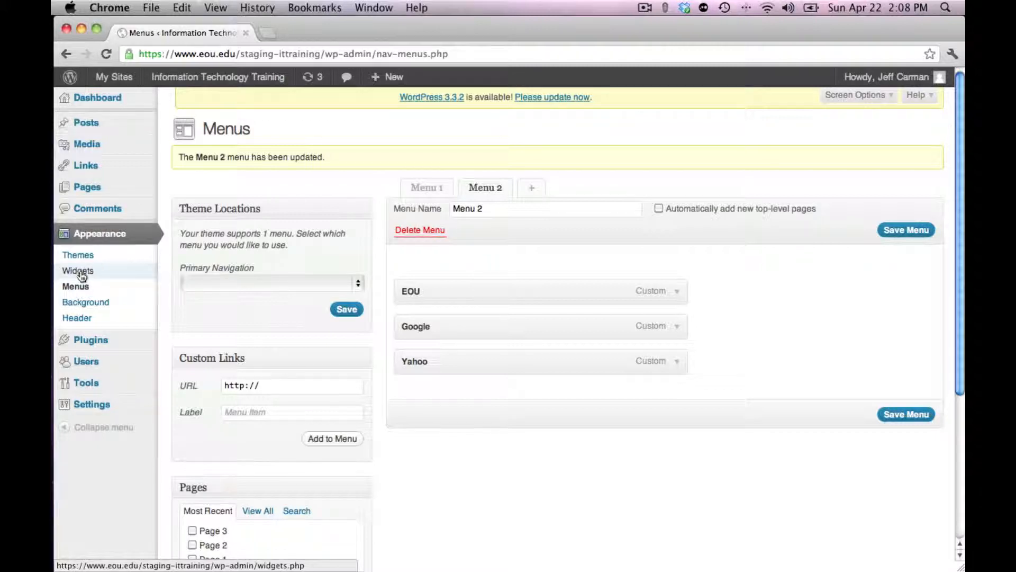
pyautogui.click(80, 271)
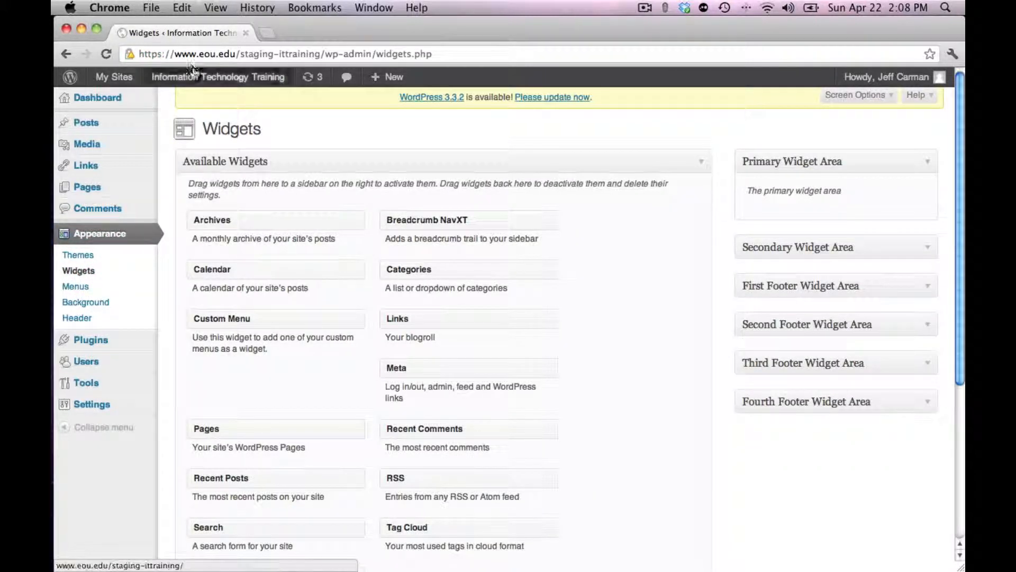
pyautogui.moveTo(193, 77)
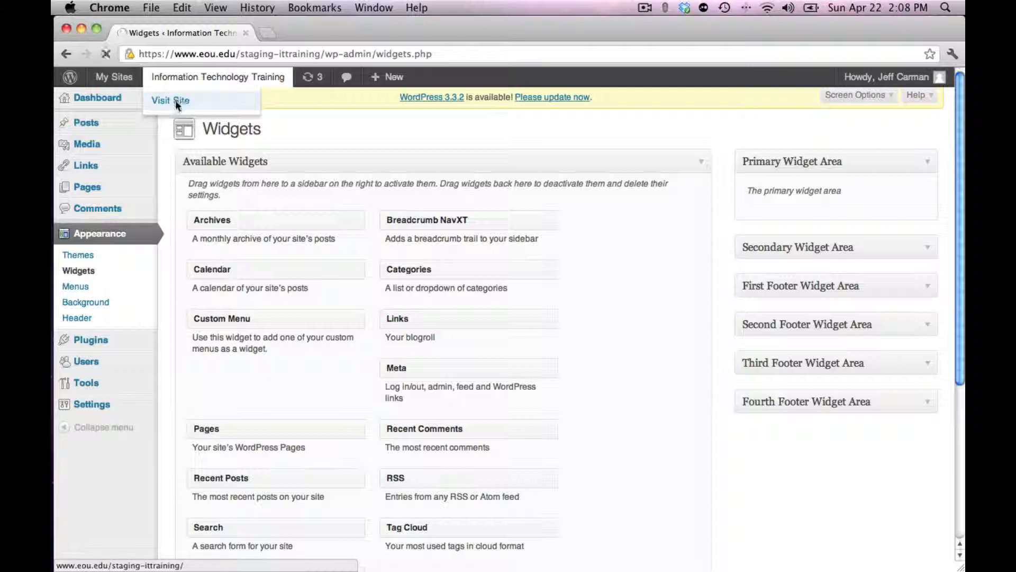
pyautogui.click(176, 100)
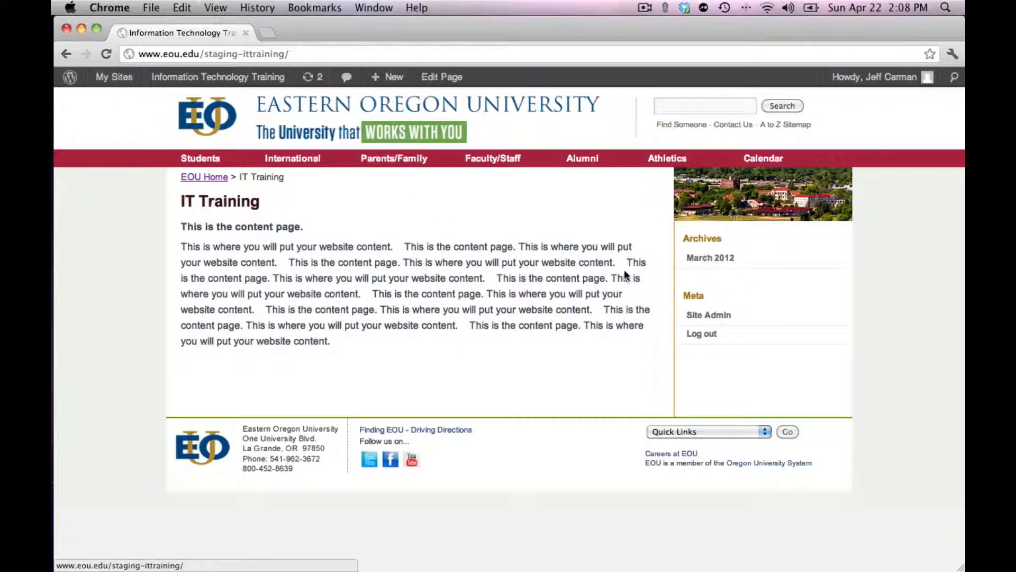
# Return to the site's Widgets page and look over the available widgets and the Primary Widget Area
pyautogui.moveTo(238, 82)
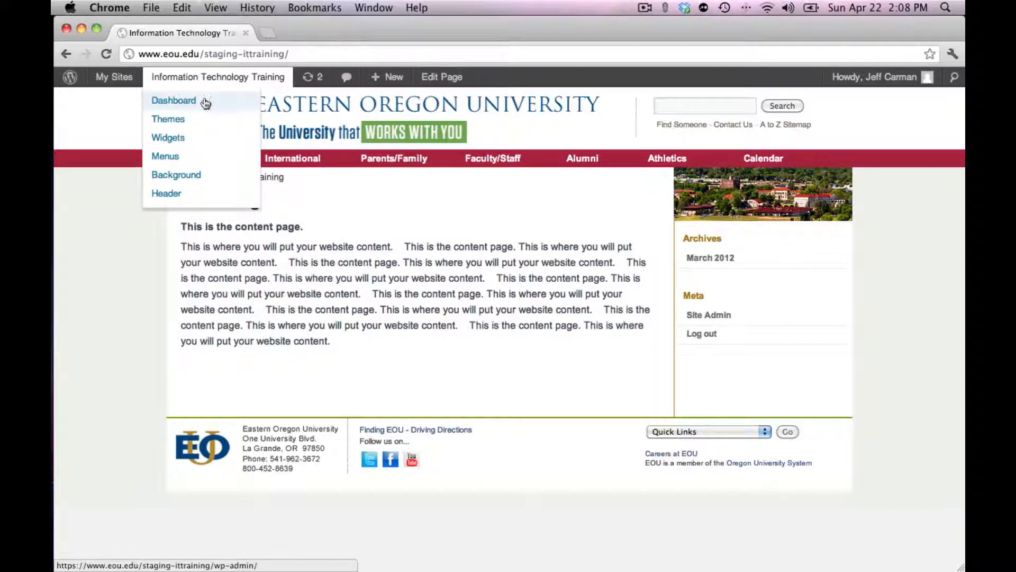
pyautogui.click(177, 136)
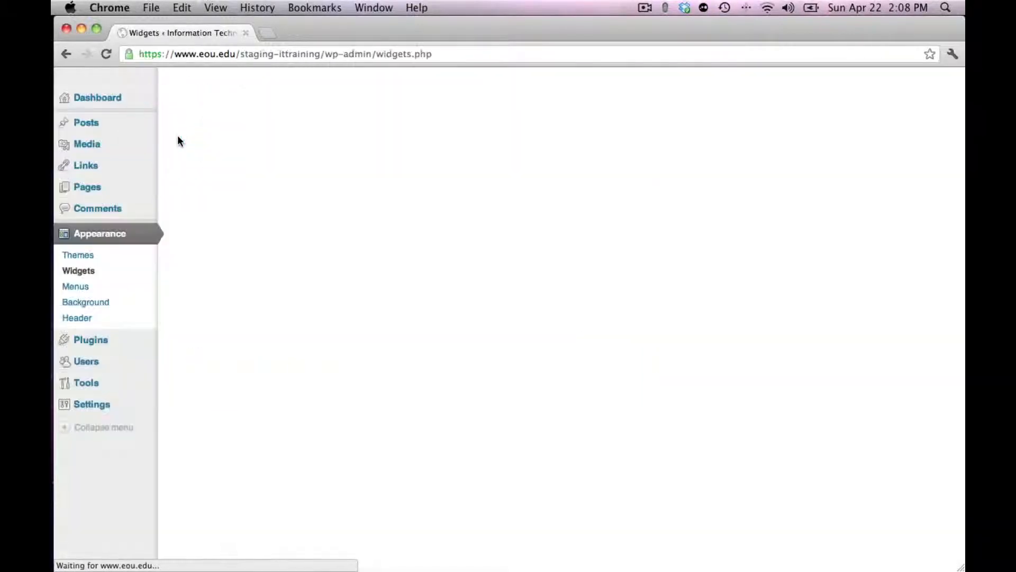
pyautogui.click(81, 289)
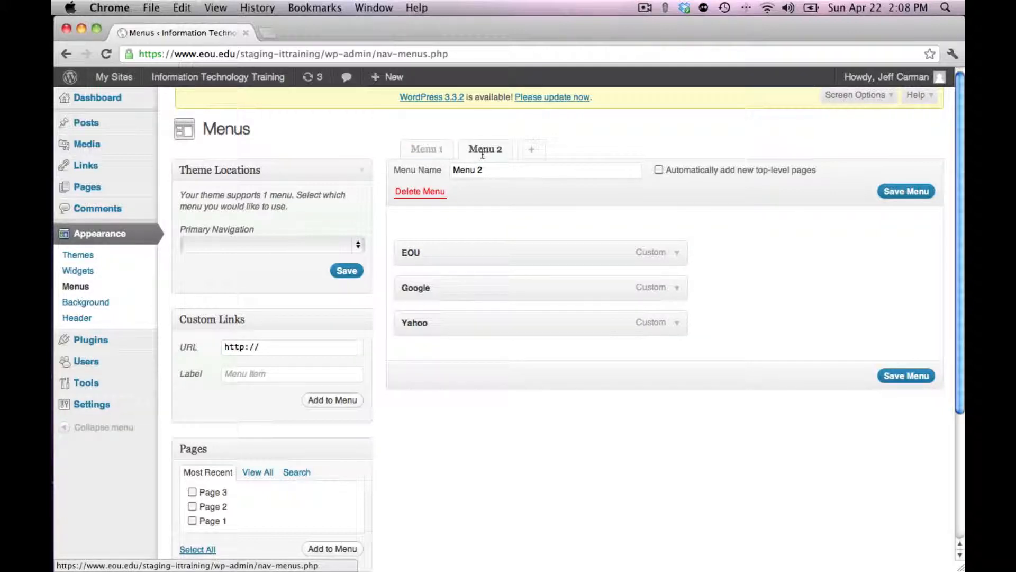
pyautogui.click(79, 271)
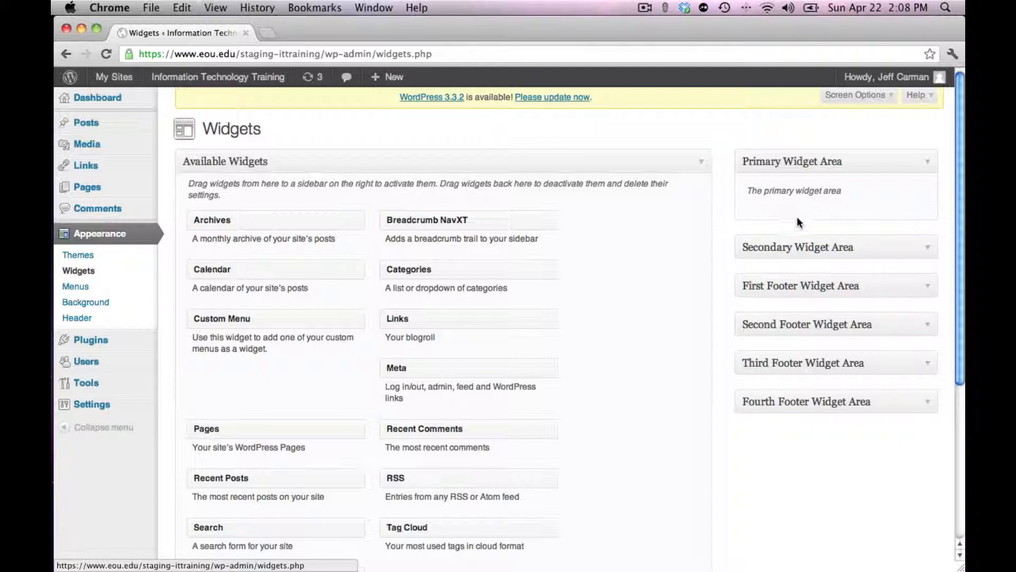
pyautogui.moveTo(751, 191); pyautogui.dragTo(889, 190)
pyautogui.click(780, 228)
pyautogui.scroll(-8, 634, 323)
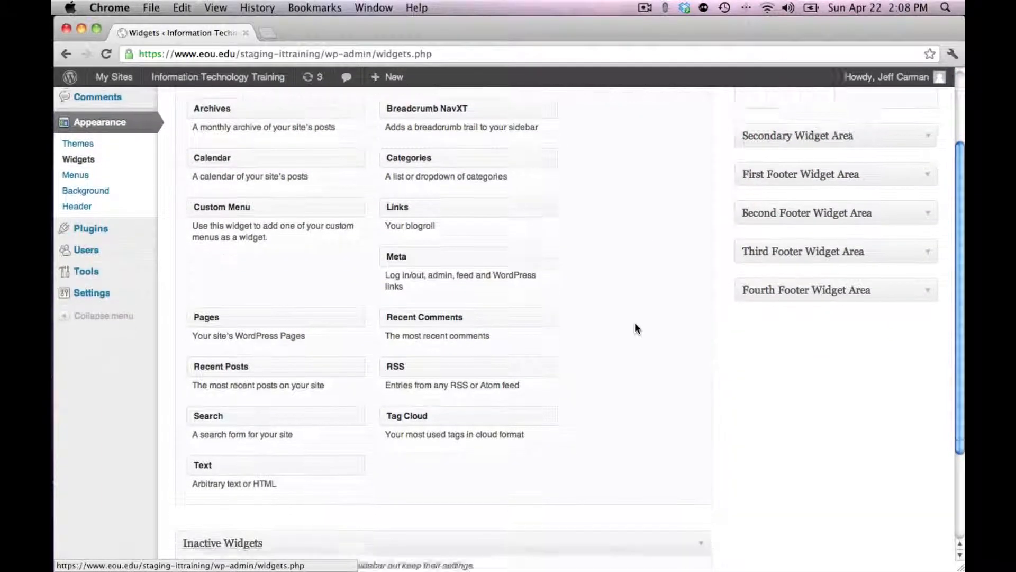
pyautogui.scroll(8, 634, 328)
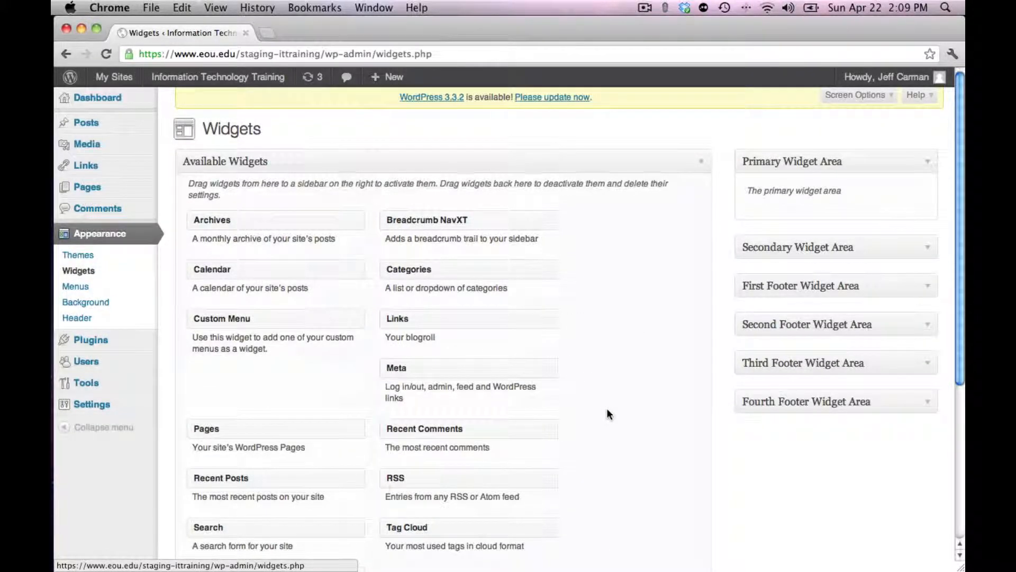
pyautogui.scroll(-6, 606, 413)
pyautogui.scroll(6, 607, 412)
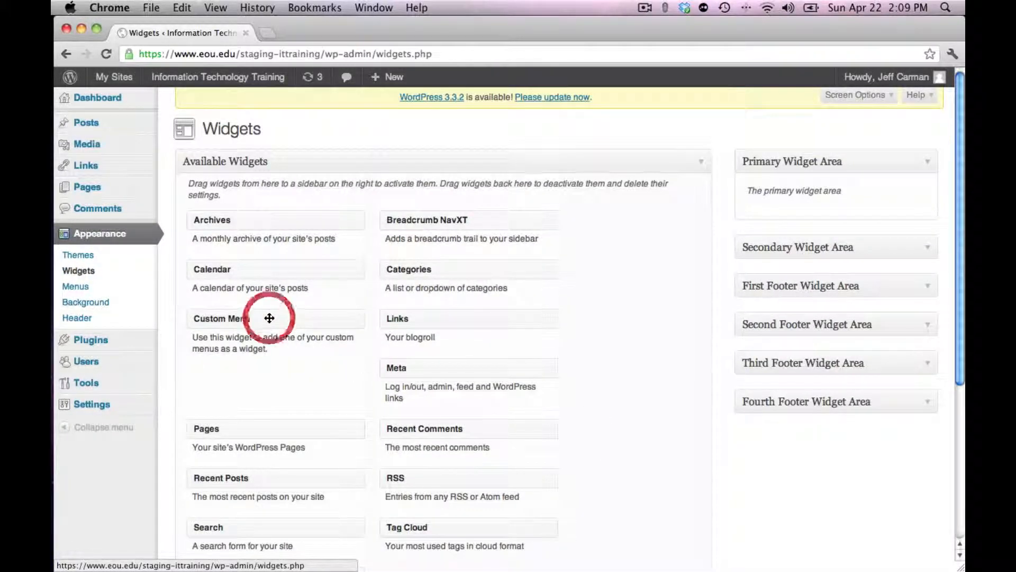
# Add a Custom Menu widget titled IT Training to the Primary Widget Area, using Menu 1, and save it
pyautogui.moveTo(270, 317); pyautogui.dragTo(825, 215)
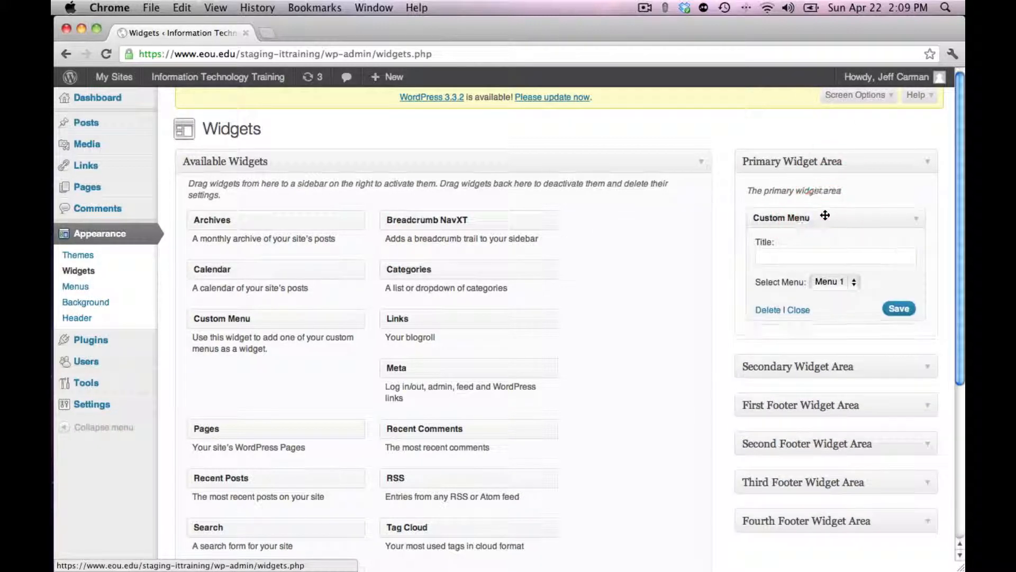
pyautogui.click(856, 284)
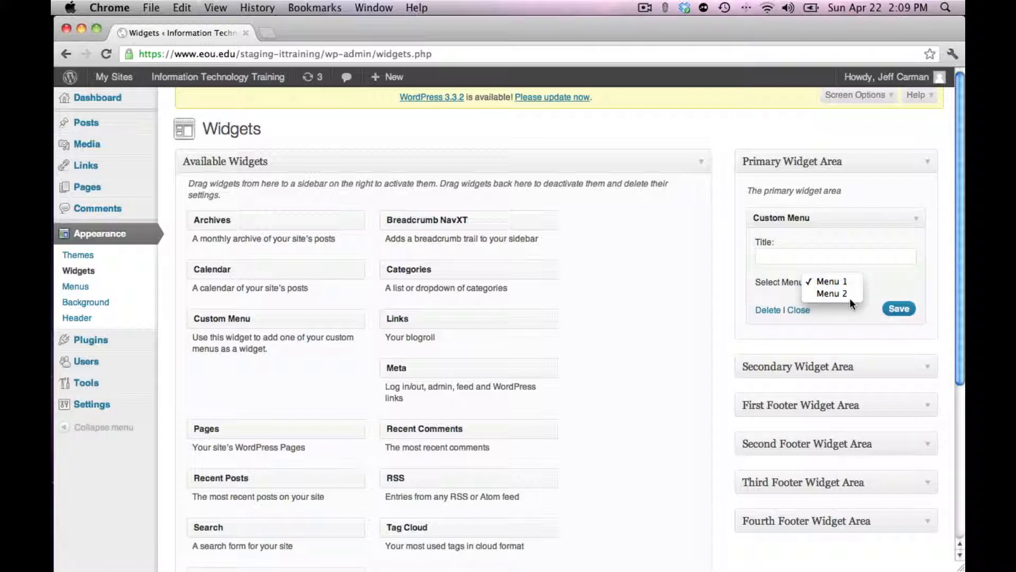
pyautogui.click(850, 295)
pyautogui.click(852, 282)
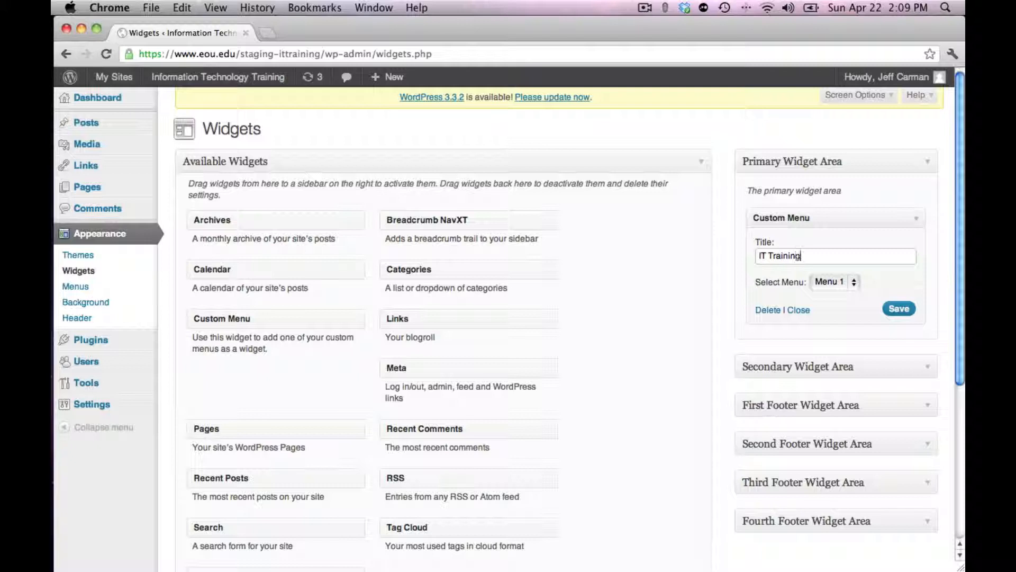
pyautogui.click(895, 310)
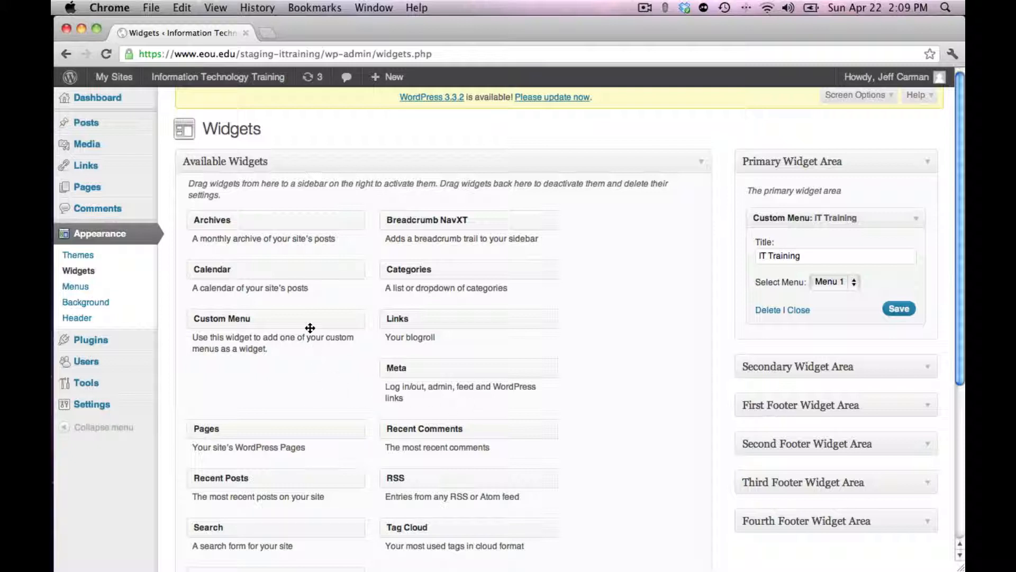
# Add a second Custom Menu widget titled External IT Training to the Primary Widget Area, using Menu 2, and save it
pyautogui.moveTo(287, 324); pyautogui.dragTo(845, 356)
pyautogui.click(853, 413)
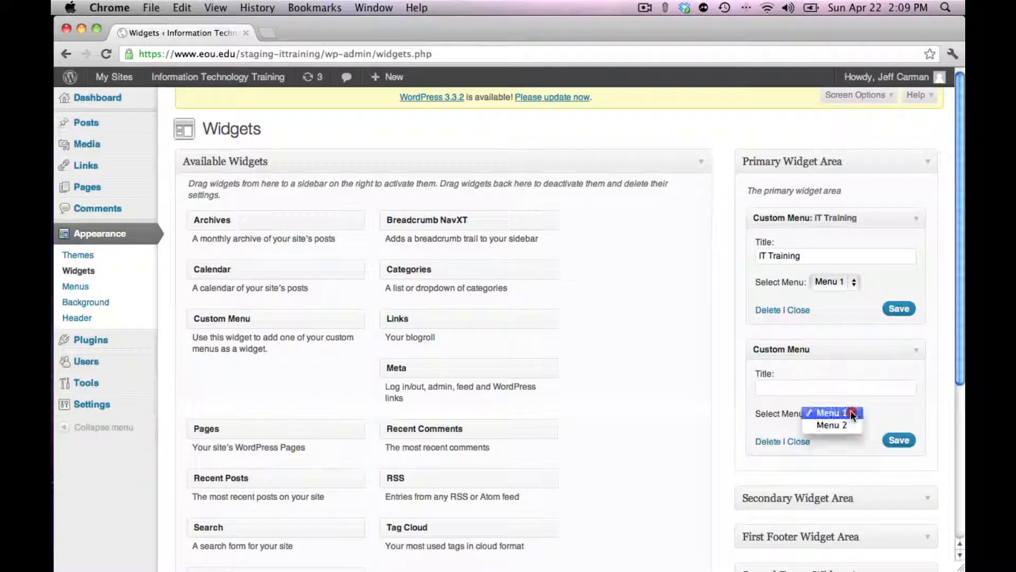
pyautogui.click(836, 425)
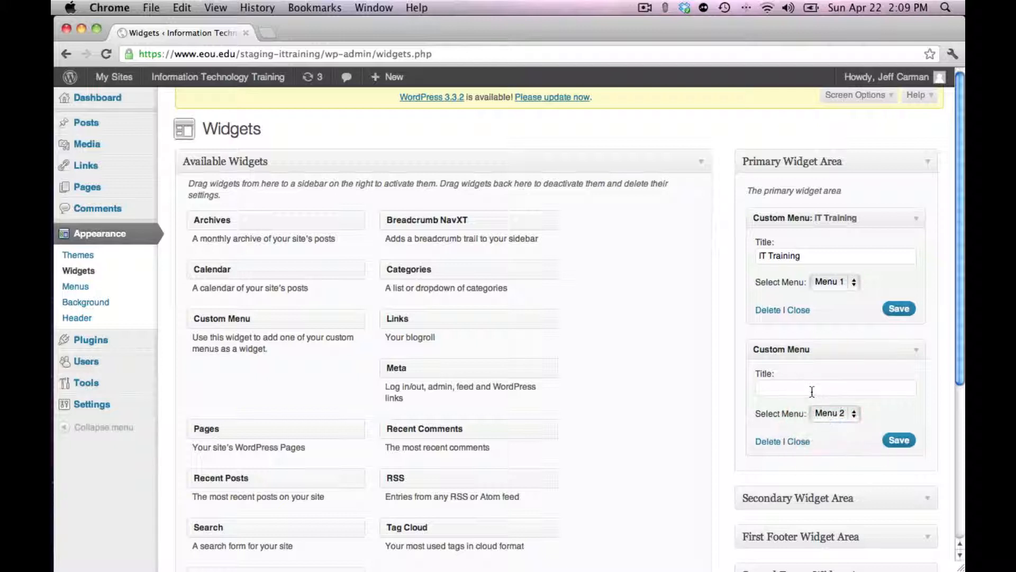
pyautogui.click(809, 387)
pyautogui.write('External IT Training')
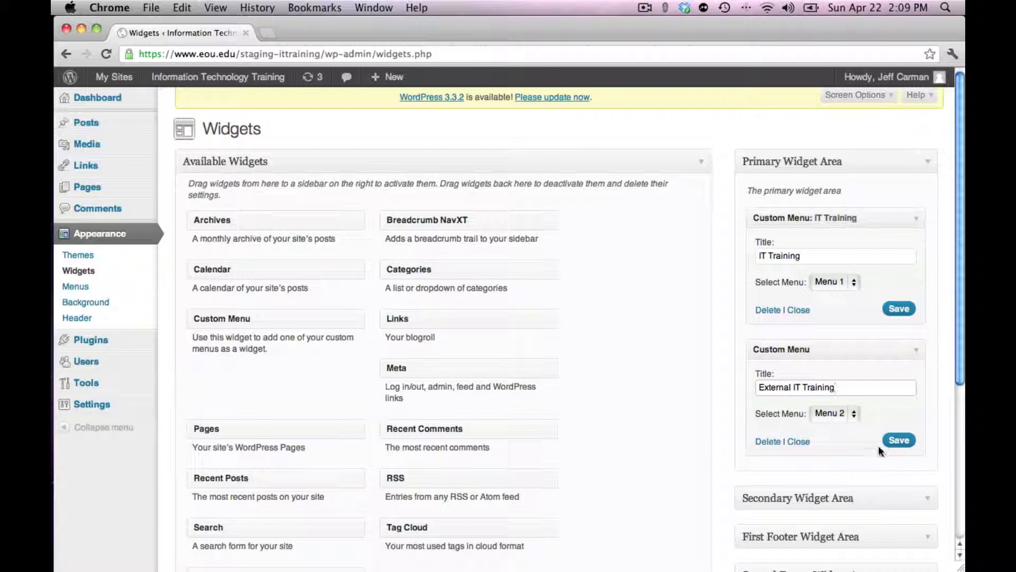
pyautogui.click(903, 442)
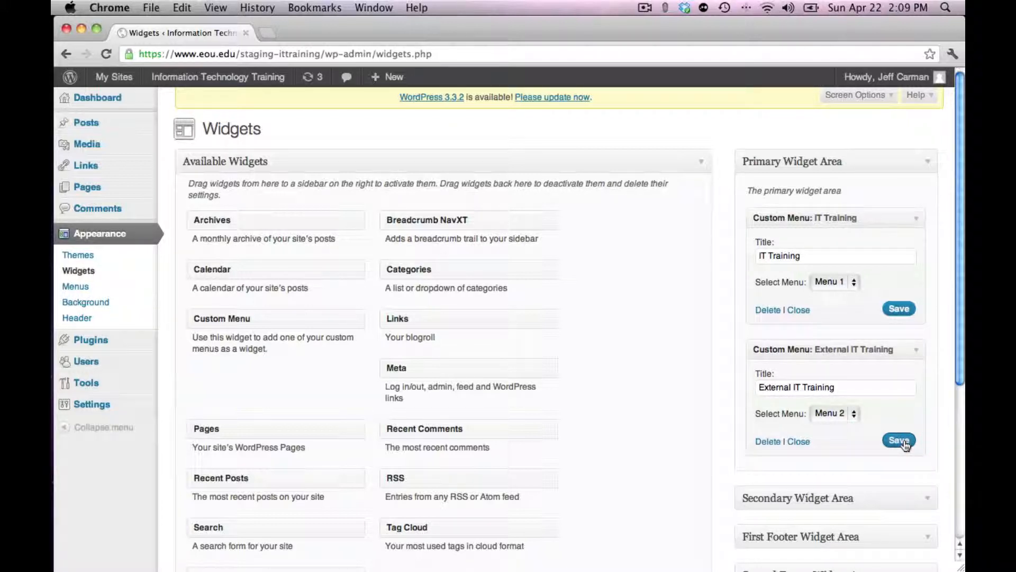
# Add a Text widget to the Primary Widget Area below the External IT Training menu widget
pyautogui.scroll(-5, 602, 345)
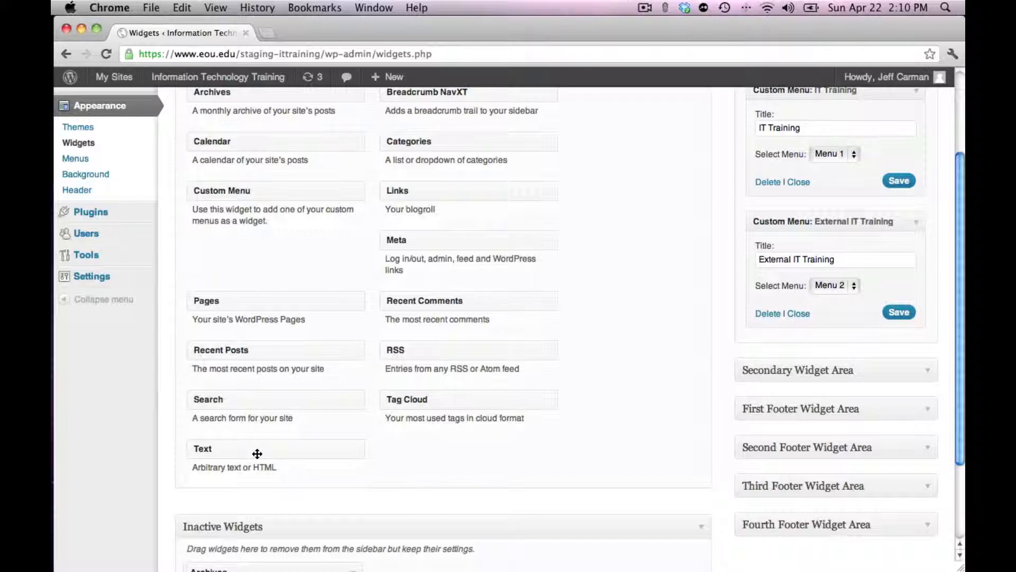
pyautogui.moveTo(257, 454); pyautogui.dragTo(815, 359)
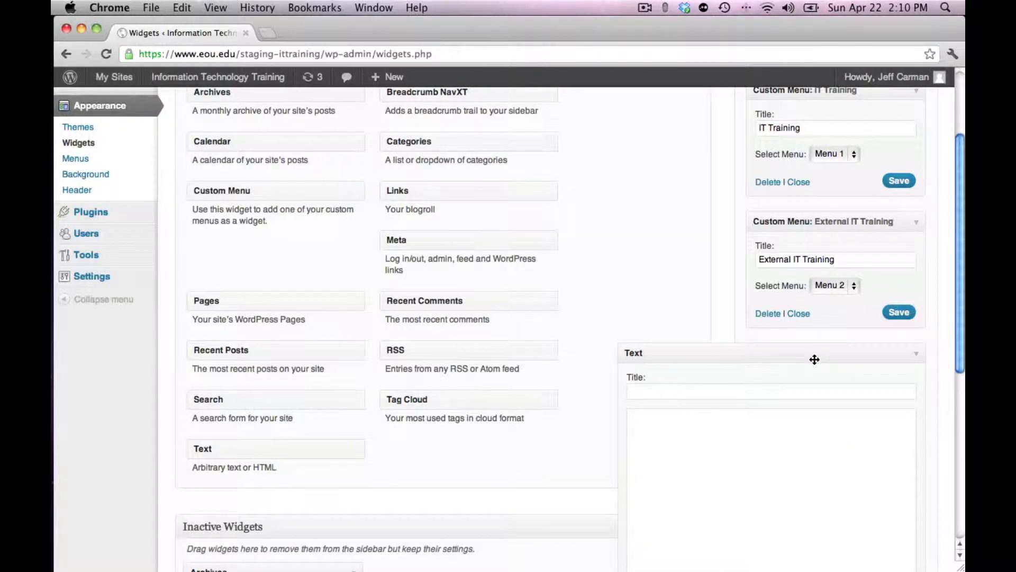
pyautogui.scroll(-5, 815, 359)
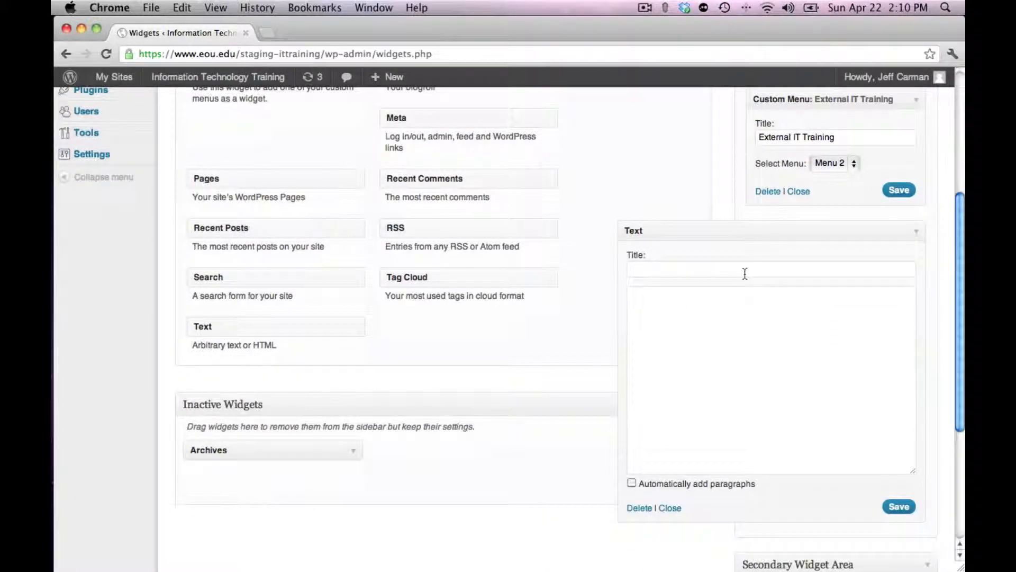
pyautogui.click(745, 273)
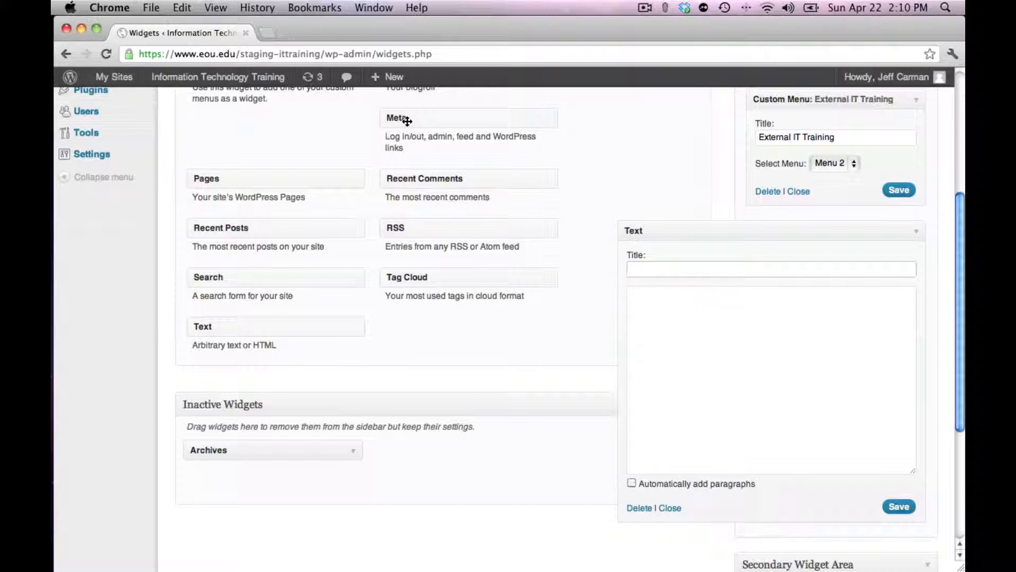
# Open eou.edu/it in a new browser tab to examine the contact information in its sidebar
pyautogui.click(267, 33)
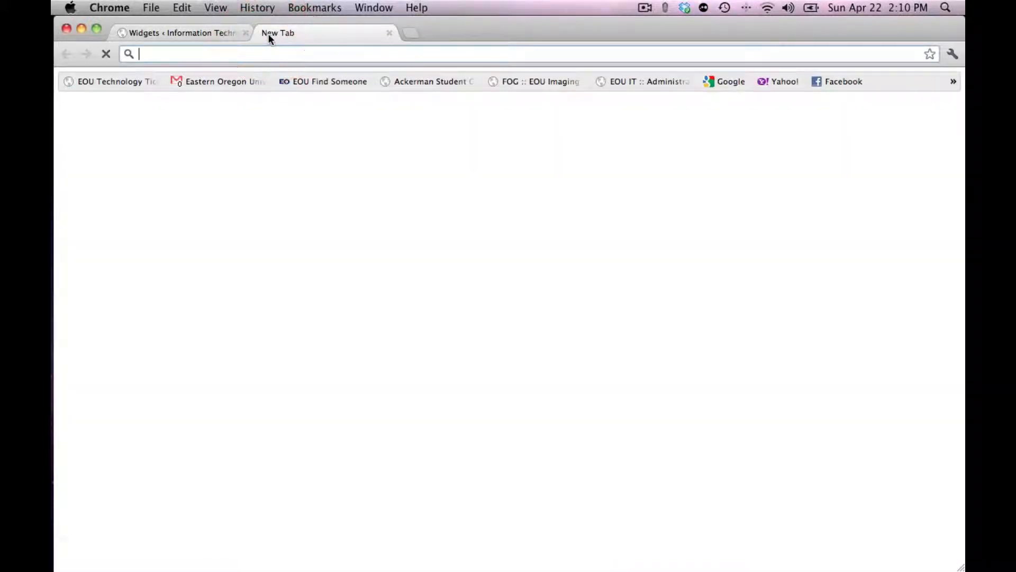
pyautogui.write('eou.edu')
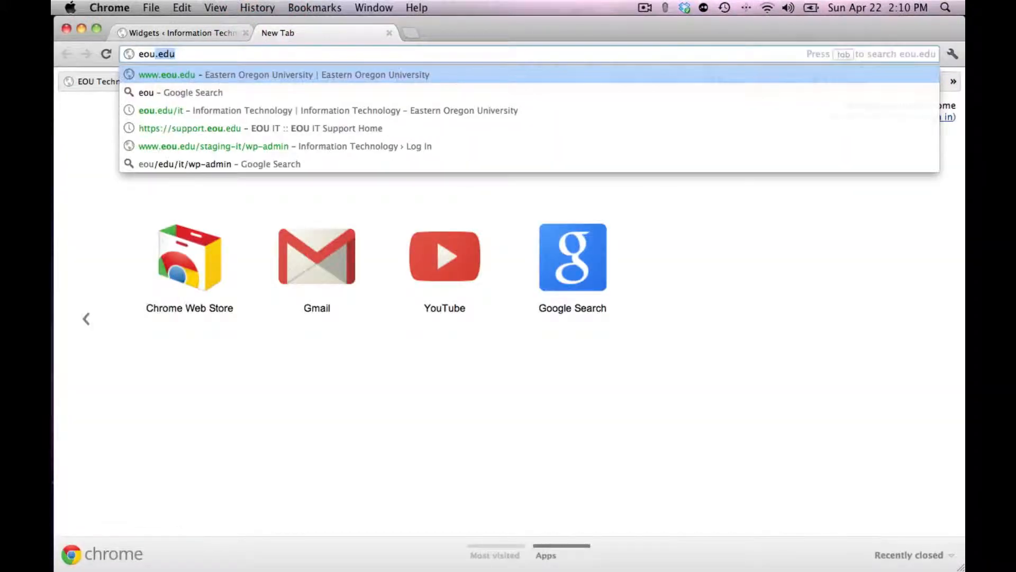
pyautogui.write('/it')
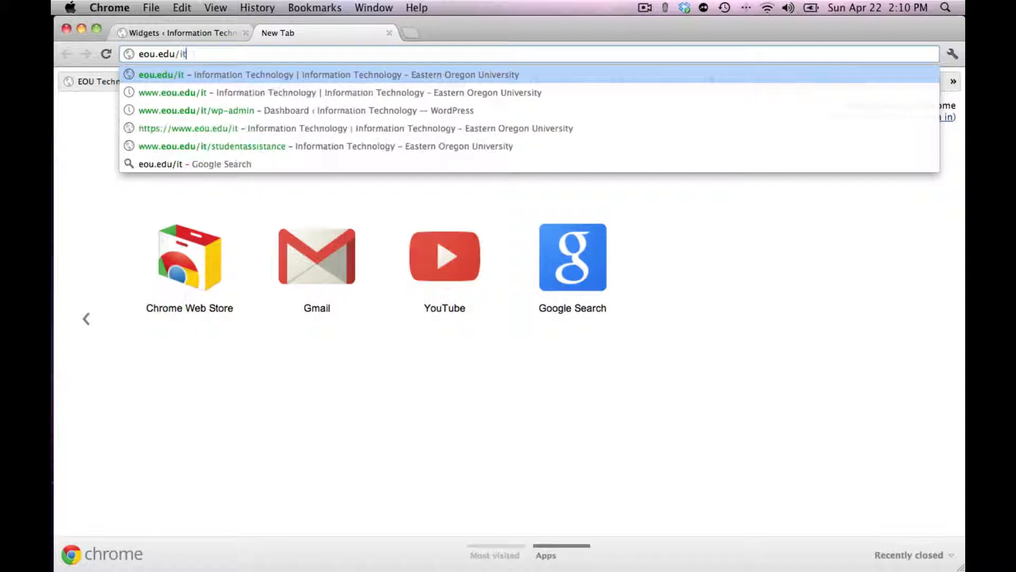
pyautogui.press('Return')
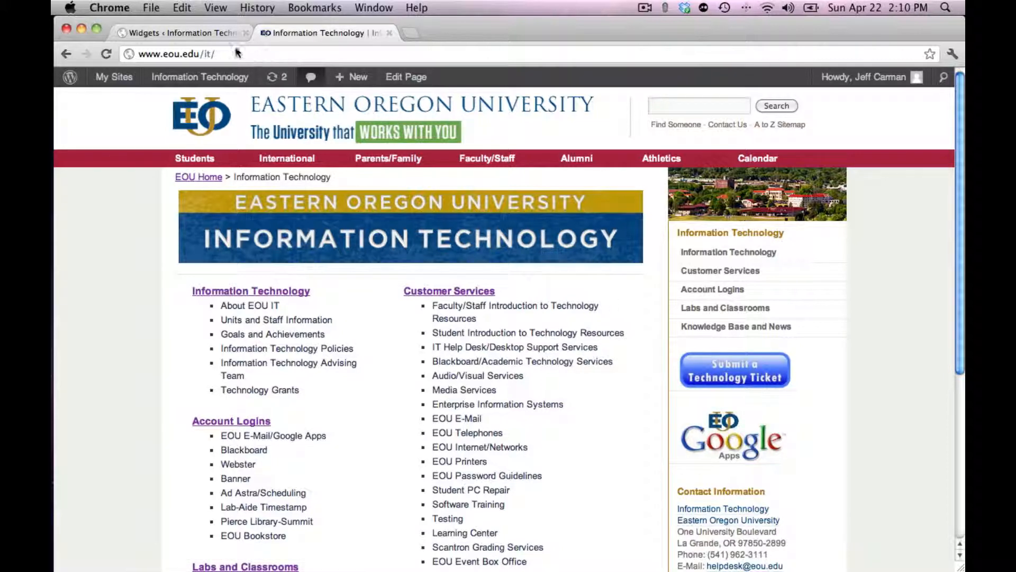
# Back on the Widgets page, title the Text widget Contact Information and enter IT with the department's postal address and phone number
pyautogui.click(198, 32)
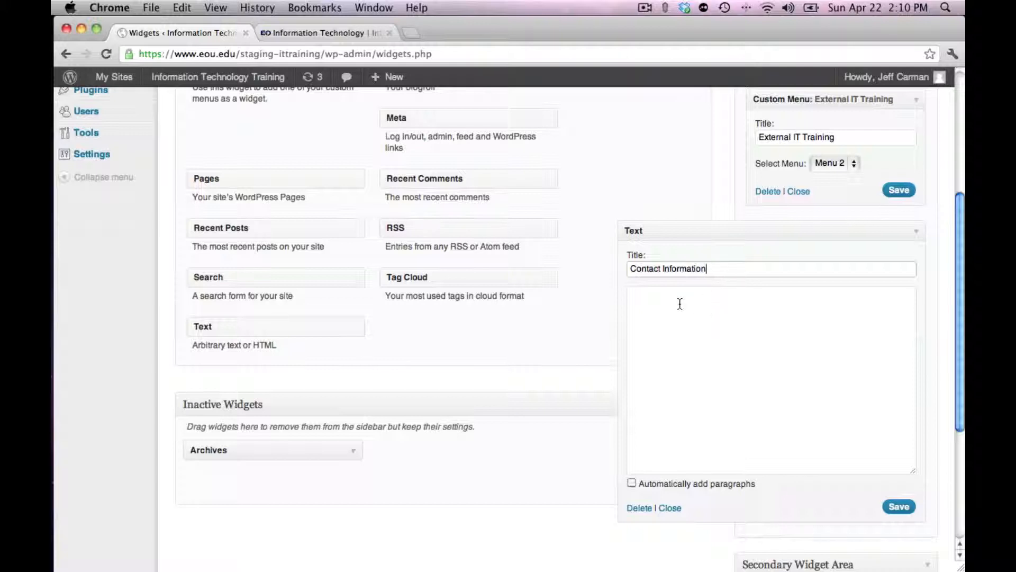
pyautogui.click(680, 303)
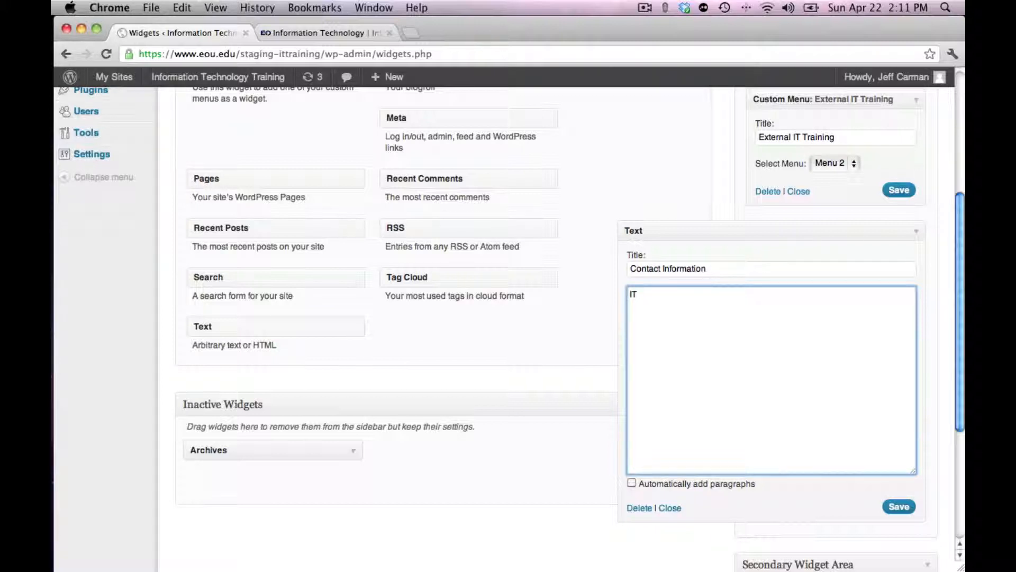
pyautogui.write('iversity Blvd ')
pyautogui.write('La G')
pyautogui.write('rande, OR  97850')
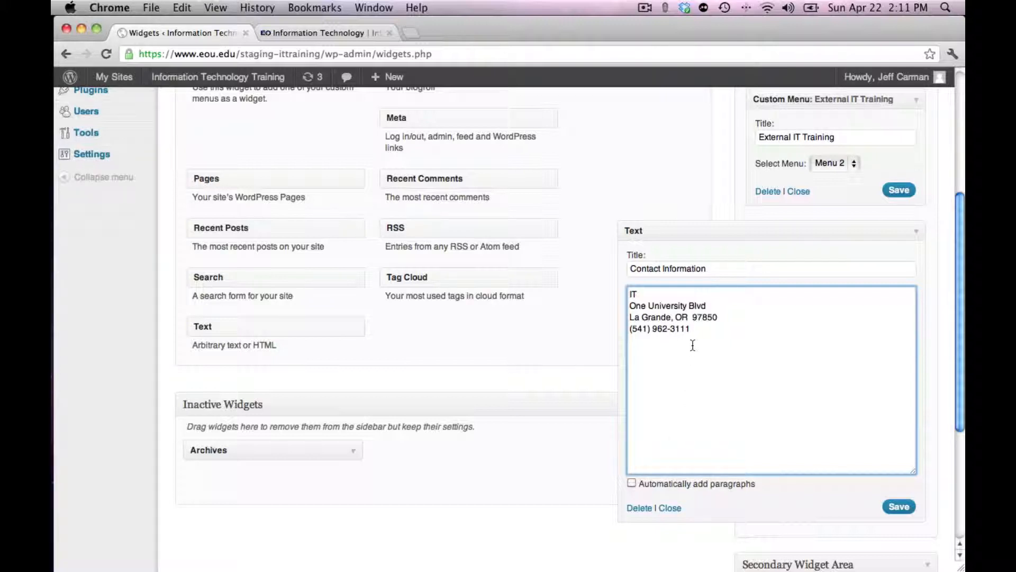
# Enable automatic paragraphs for the Contact Information text widget, then save and collapse it
pyautogui.click(630, 482)
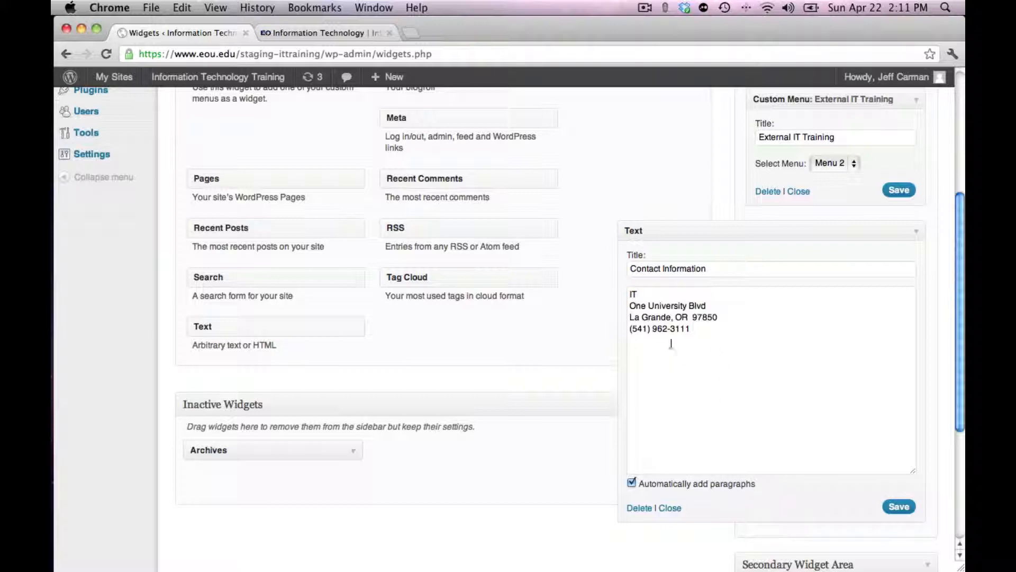
pyautogui.click(894, 508)
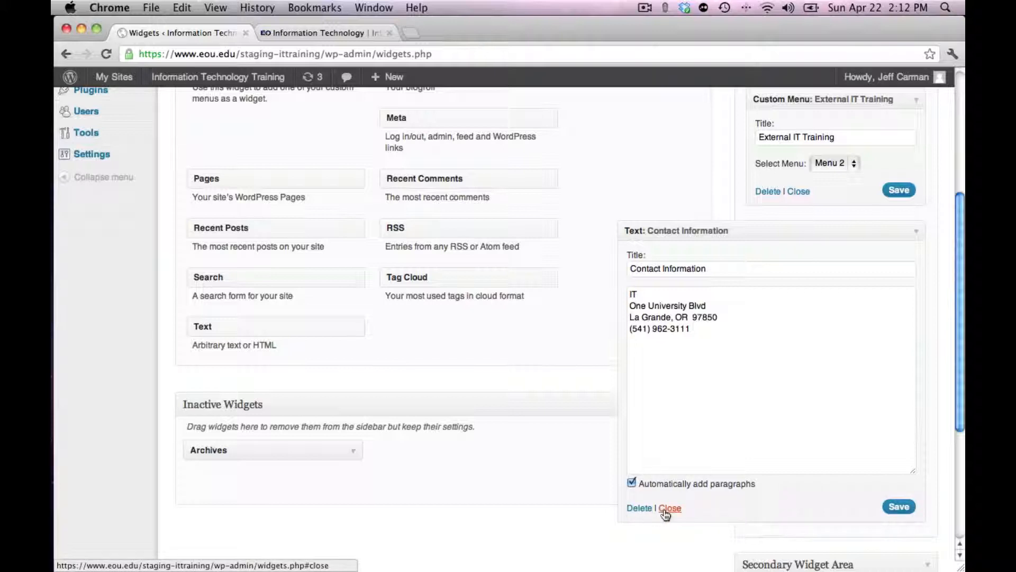
pyautogui.click(669, 508)
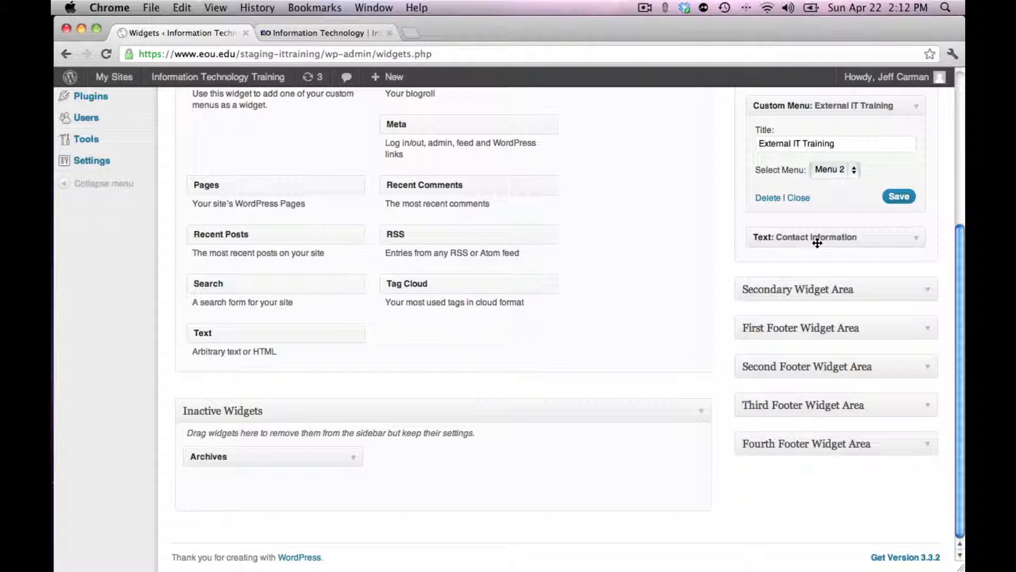
# Move the Contact Information text widget to Inactive Widgets and back into the Primary Widget Area
pyautogui.moveTo(793, 241); pyautogui.dragTo(538, 473)
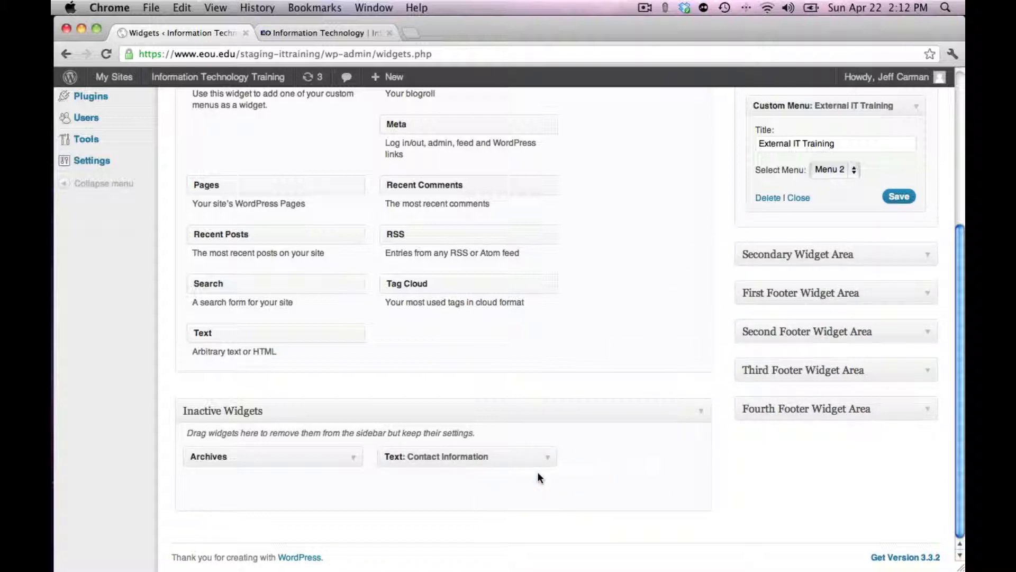
pyautogui.moveTo(503, 459); pyautogui.dragTo(864, 247)
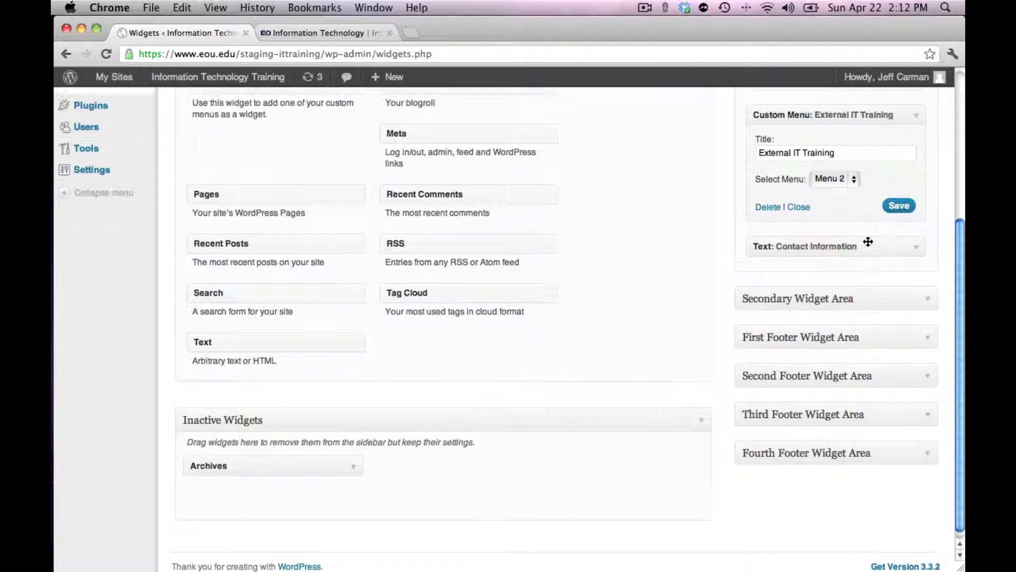
# Move the Contact Information text widget between the IT Training and External IT Training menu widgets, and save both Custom Menu widgets
pyautogui.scroll(3, 868, 241)
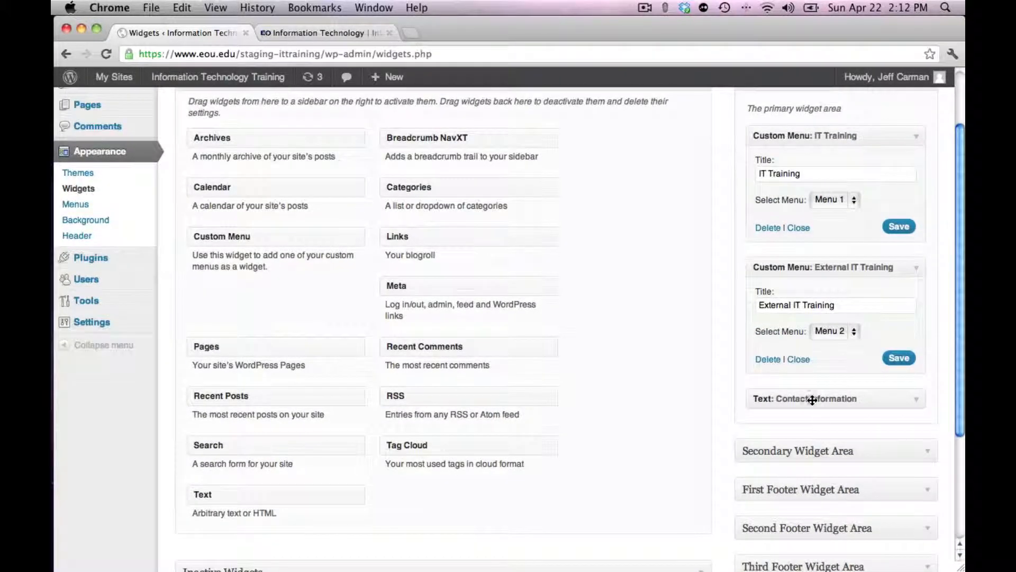
pyautogui.moveTo(813, 400); pyautogui.dragTo(814, 270)
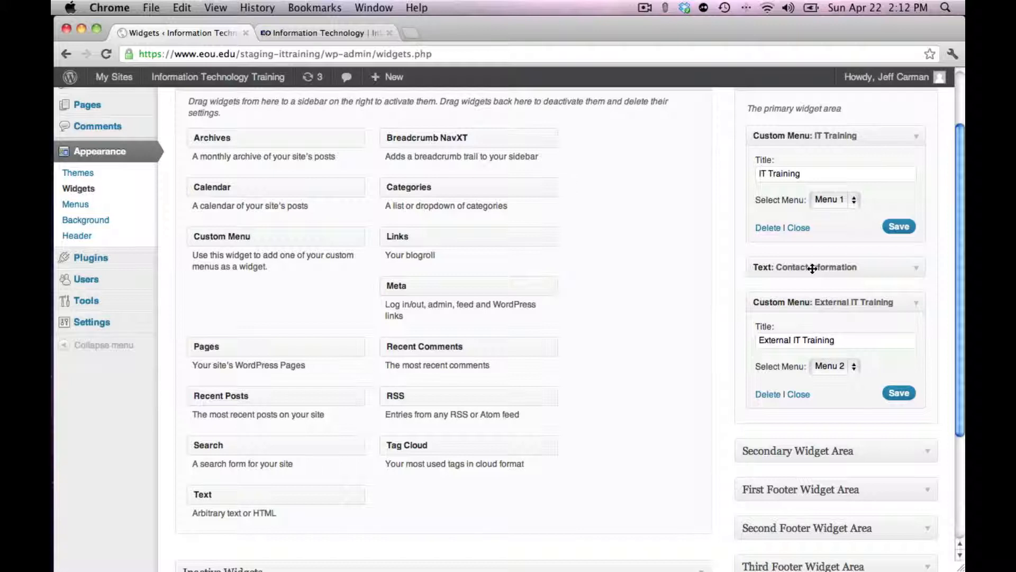
pyautogui.click(894, 228)
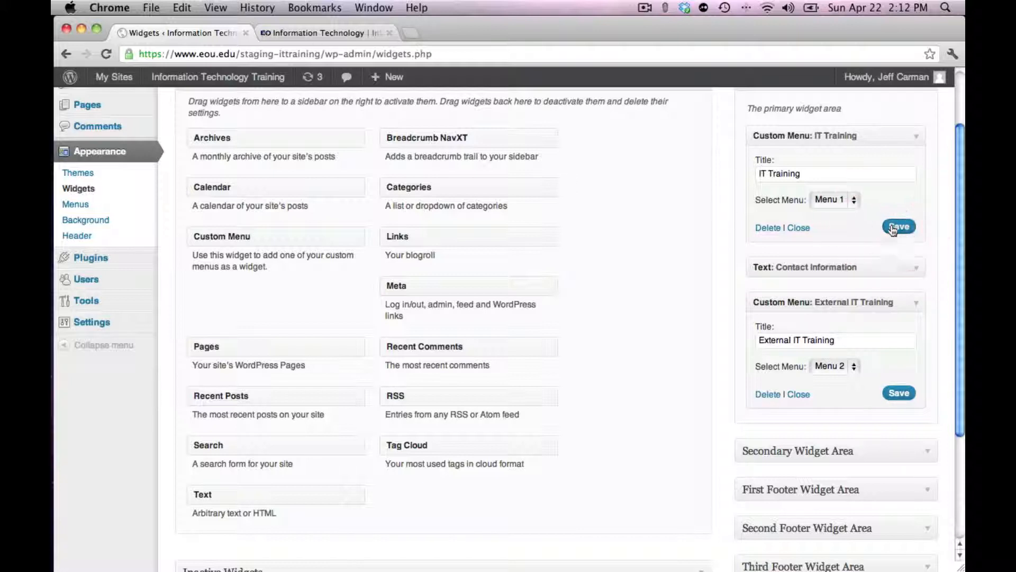
pyautogui.click(898, 393)
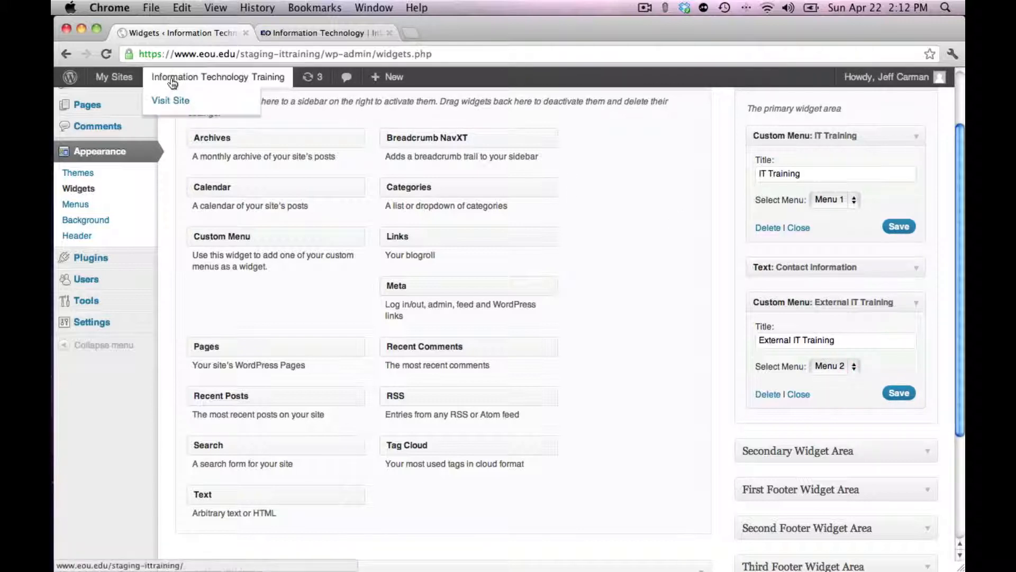
# Visit the site and test the Page 2, Page 3 and Page 1 links in the IT Training sidebar menu
pyautogui.click(170, 100)
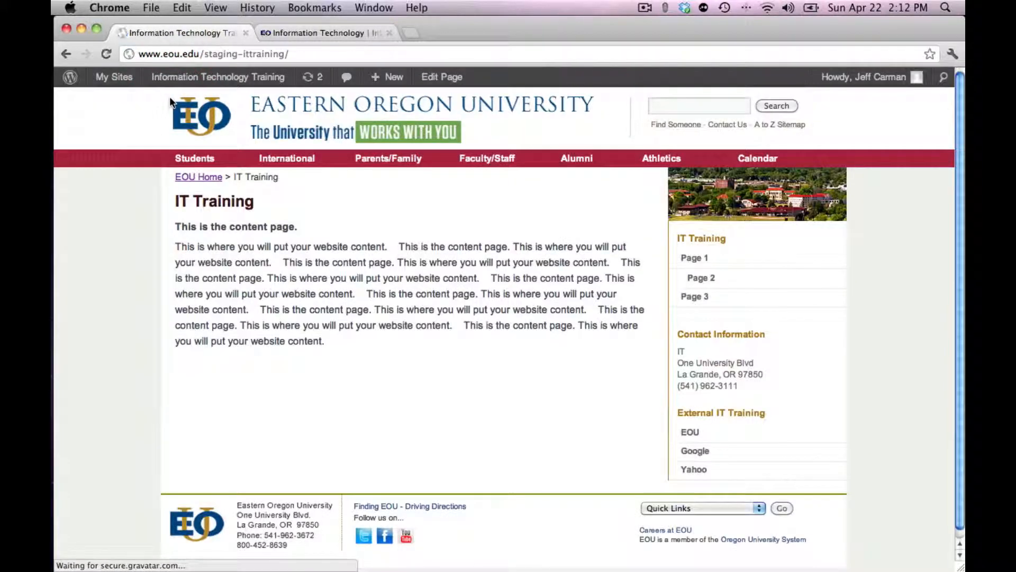
pyautogui.click(700, 275)
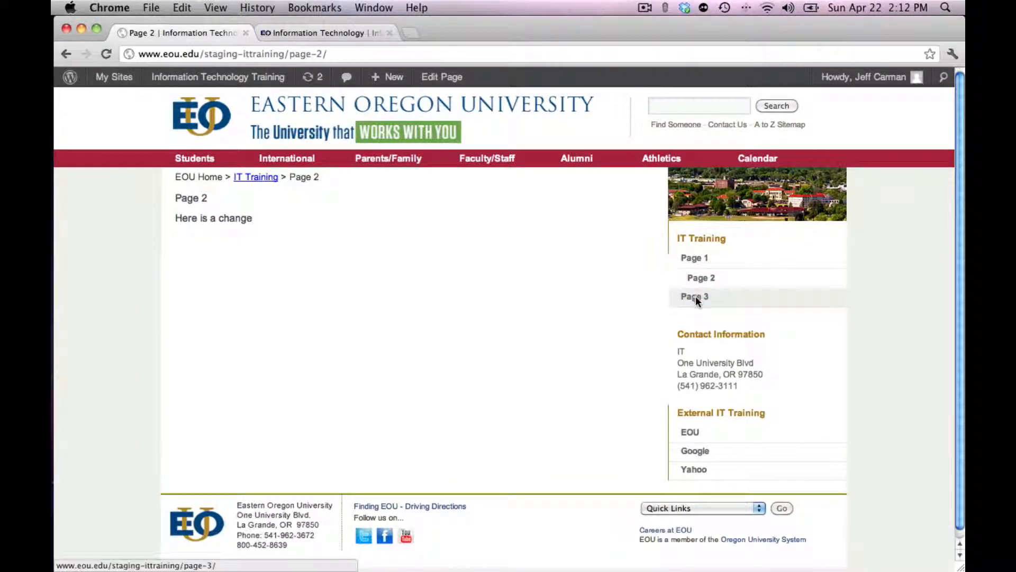
pyautogui.click(696, 297)
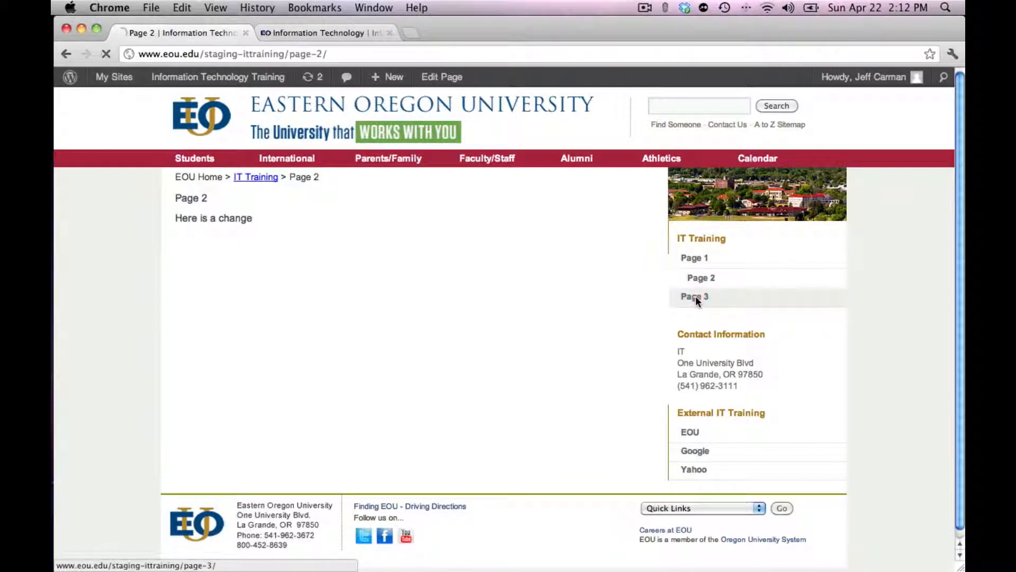
pyautogui.click(695, 260)
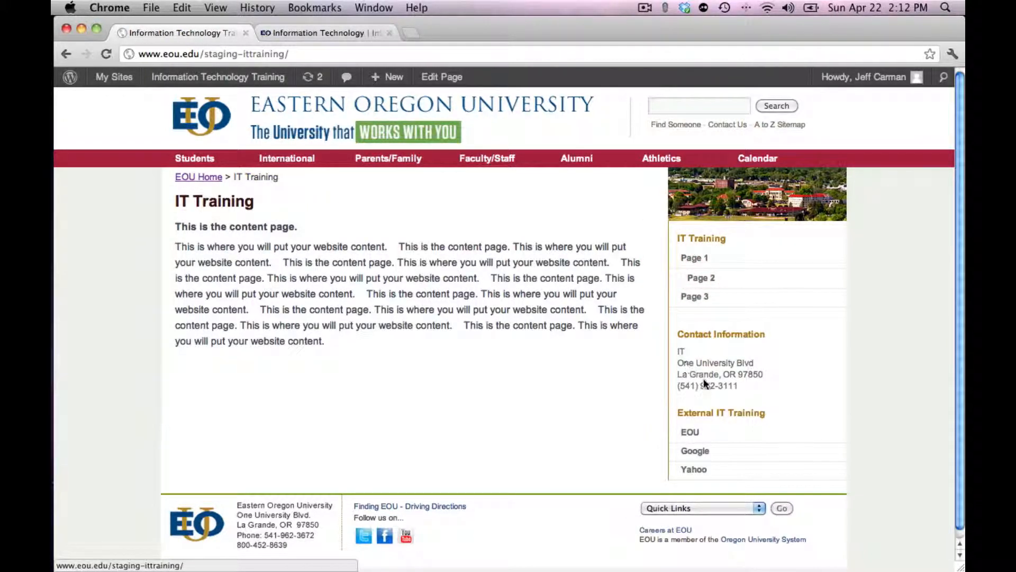
# Test the EOU, Google and Yahoo links in the External IT Training menu, returning to the site after each one
pyautogui.click(694, 433)
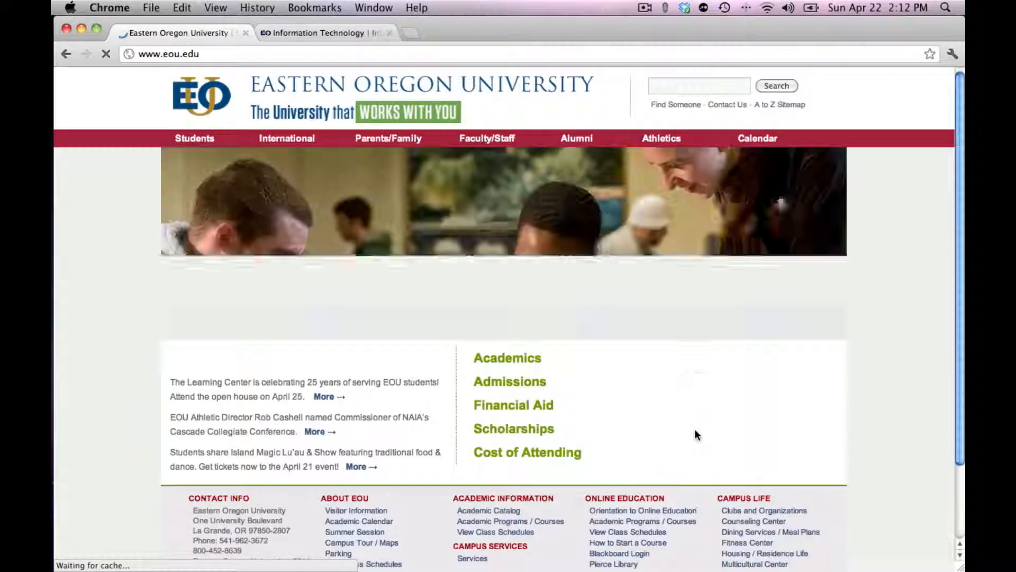
pyautogui.click(65, 53)
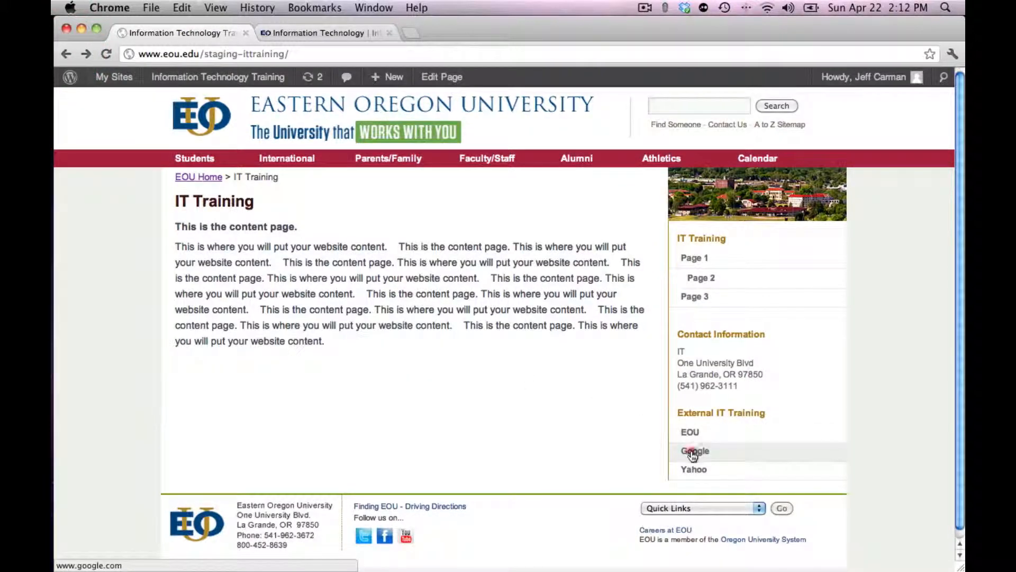
pyautogui.click(693, 453)
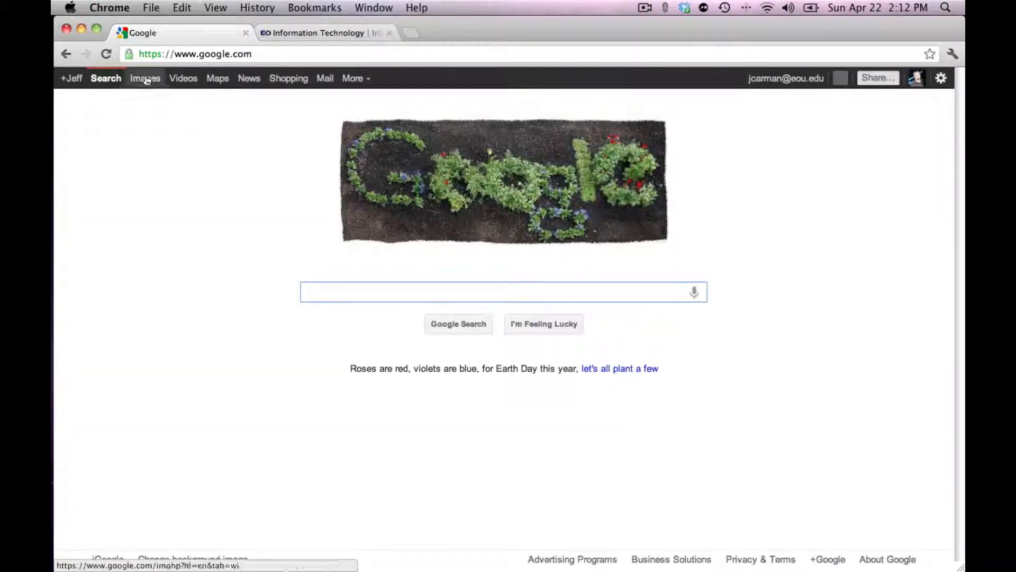
pyautogui.click(65, 54)
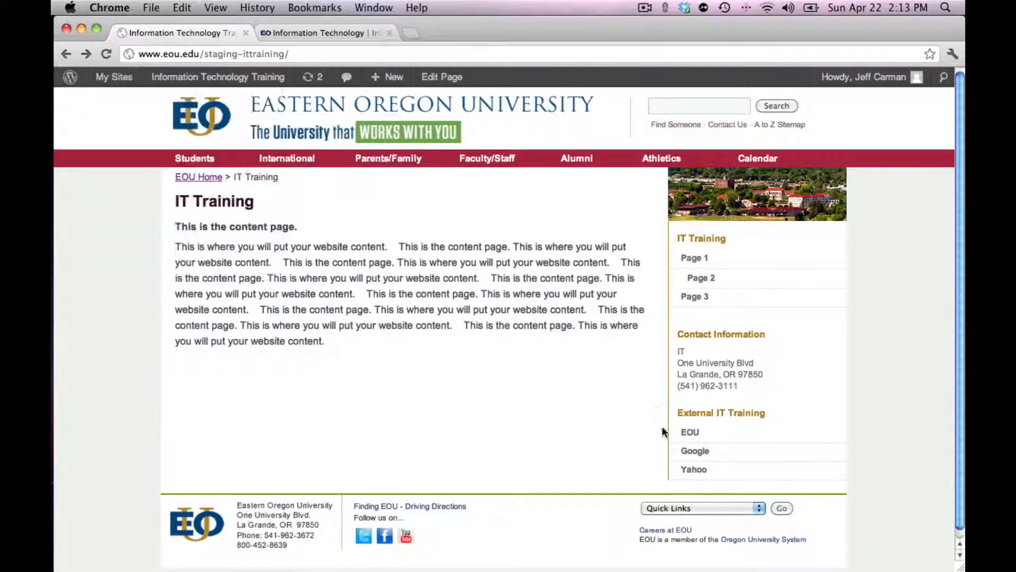
pyautogui.click(697, 473)
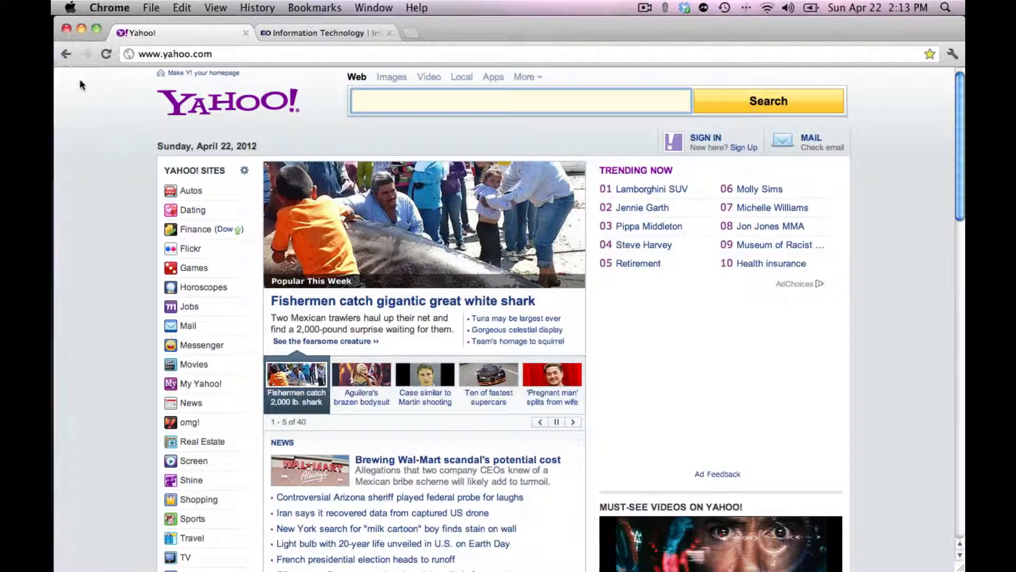
pyautogui.click(65, 53)
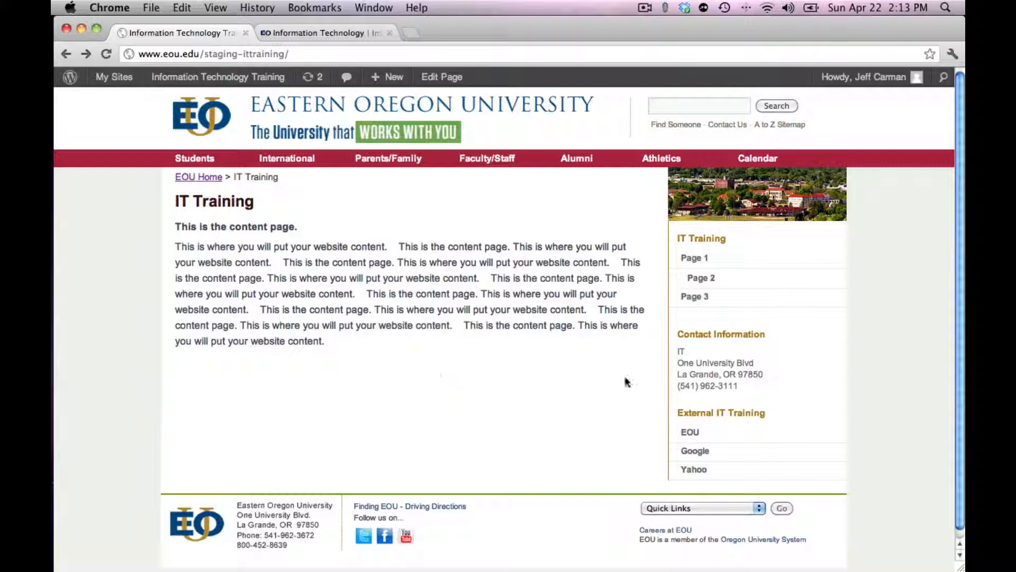
# Go through Page 2, Page 3 and Page 1 again and examine the site address for these internal links
pyautogui.click(708, 278)
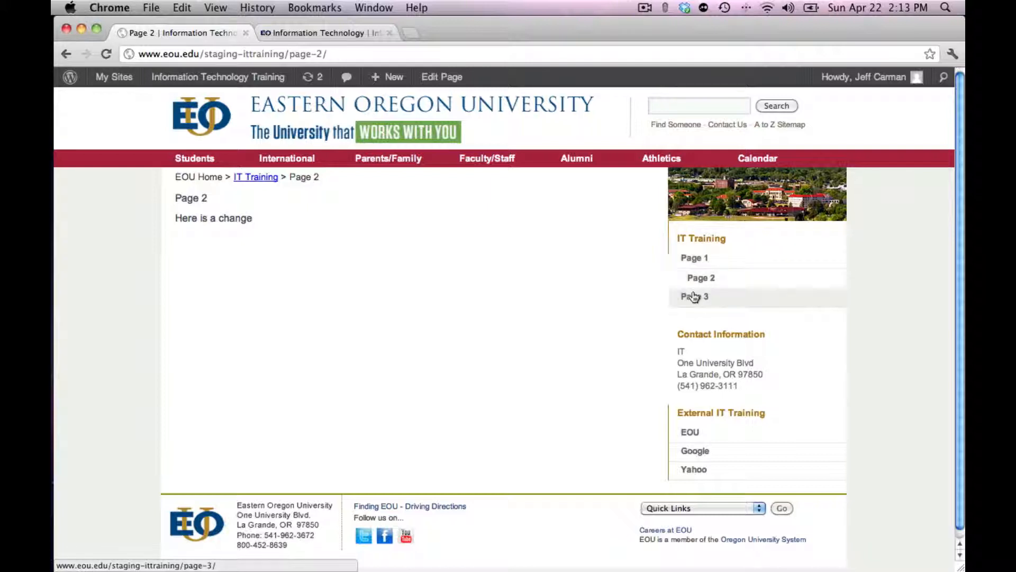
pyautogui.click(694, 297)
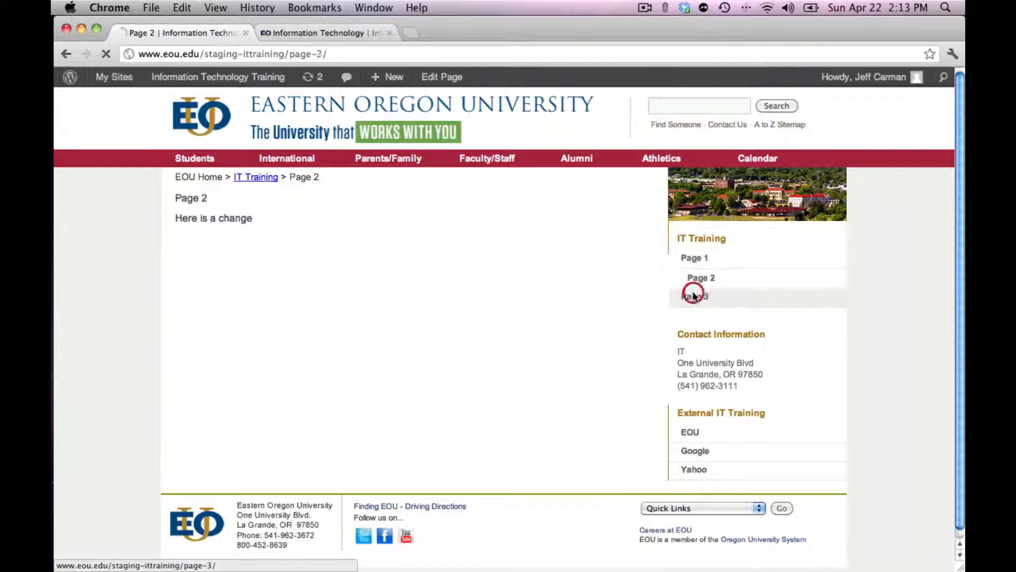
pyautogui.click(696, 260)
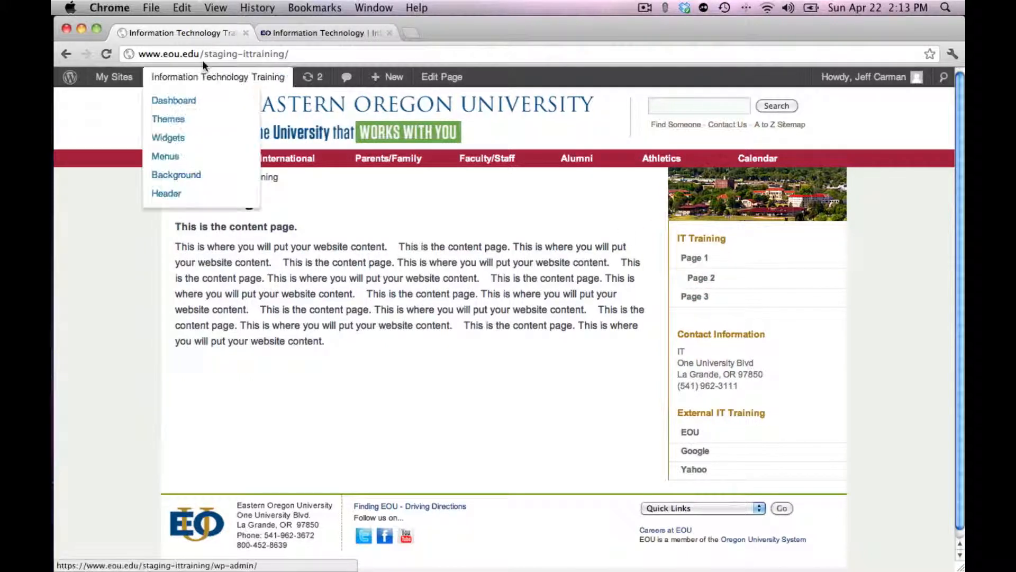
pyautogui.click(147, 56)
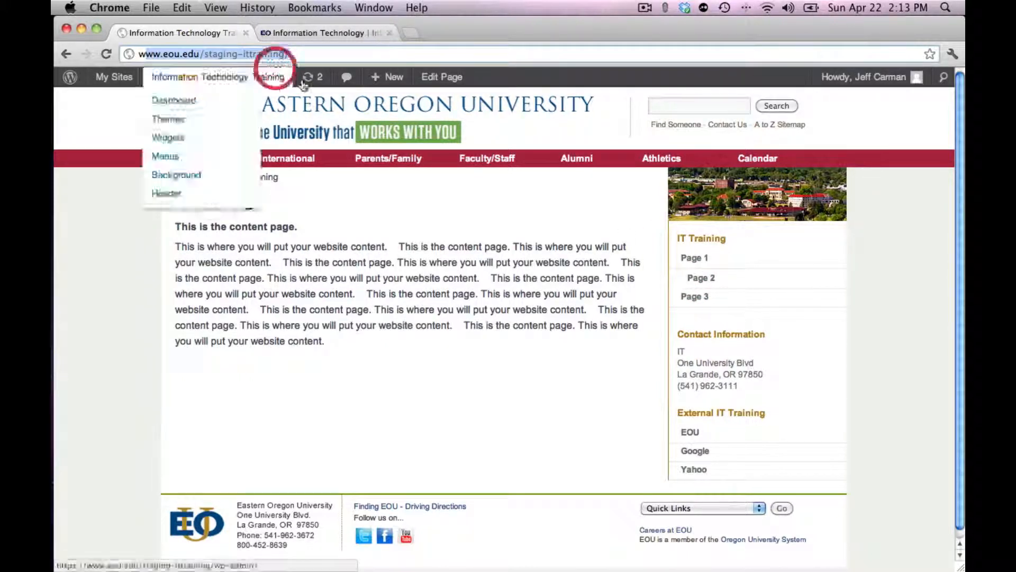
# Compare internal and external navigation by returning from Page 2 through the IT Training breadcrumb, and from the Google link with the browser history
pyautogui.click(694, 281)
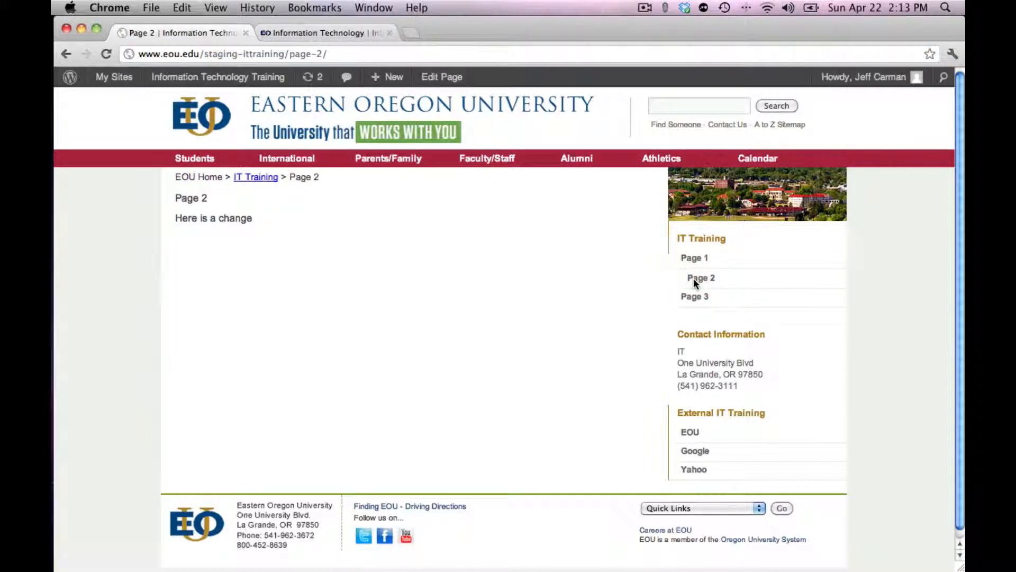
pyautogui.click(247, 178)
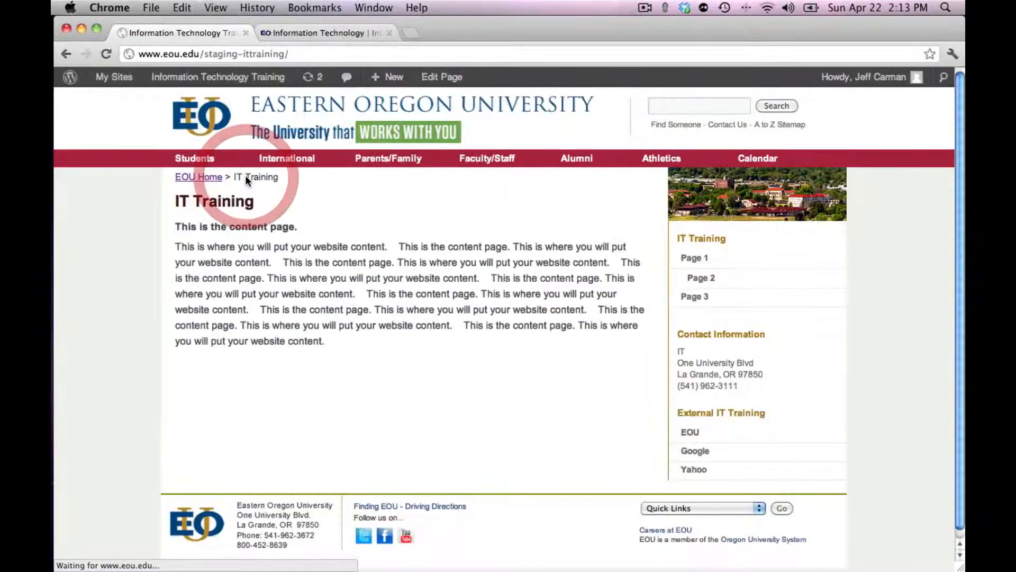
pyautogui.click(700, 277)
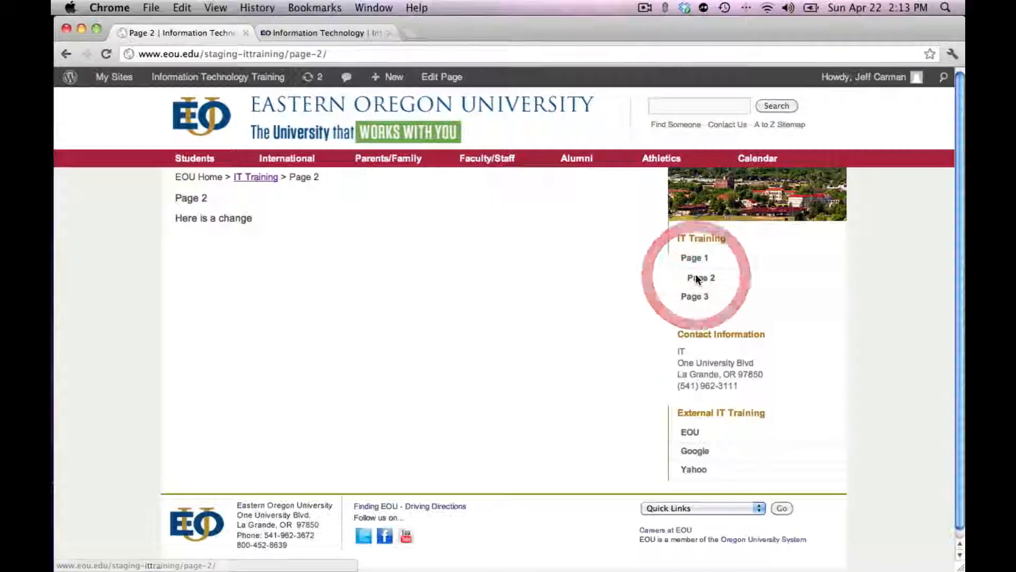
pyautogui.click(255, 179)
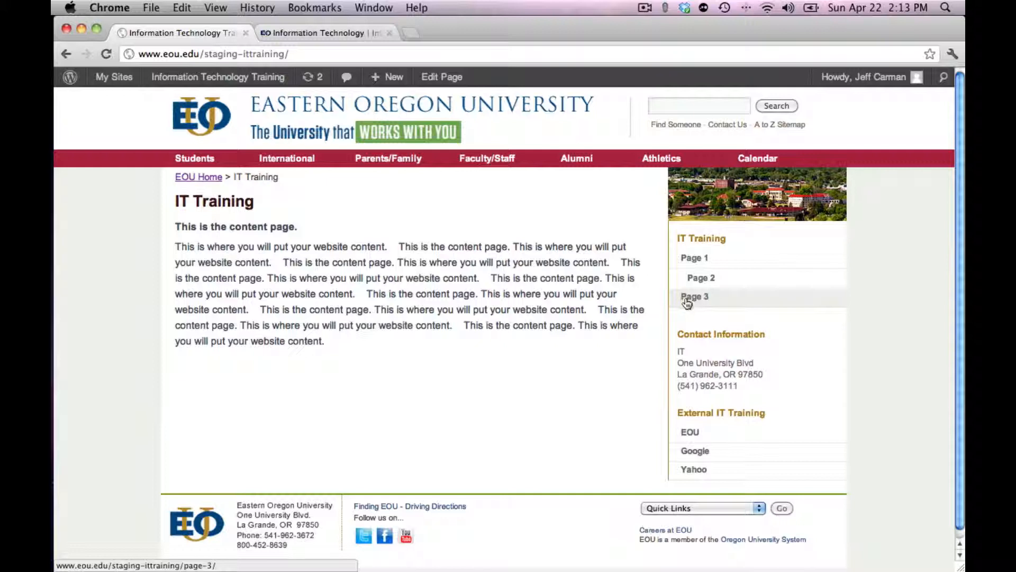
pyautogui.click(702, 451)
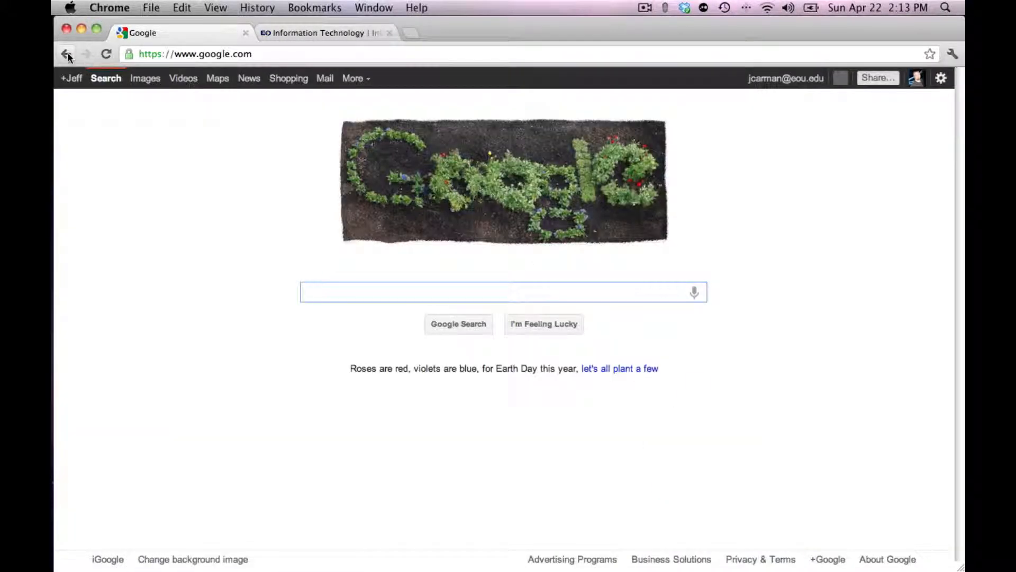
pyautogui.click(67, 54)
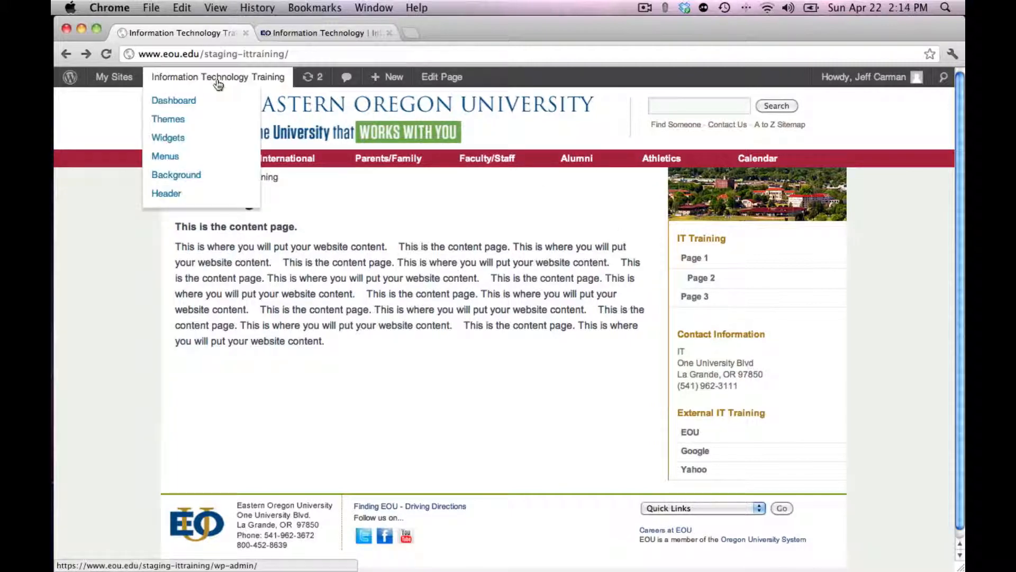
# Return to the site's Widgets administration page and expand the Contact Information text widget
pyautogui.moveTo(222, 76)
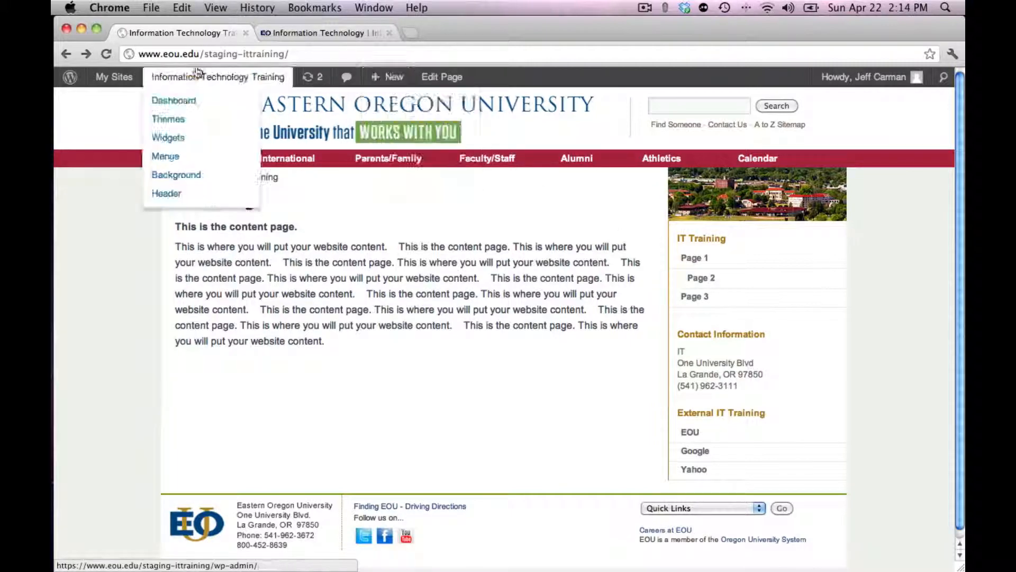
pyautogui.click(173, 141)
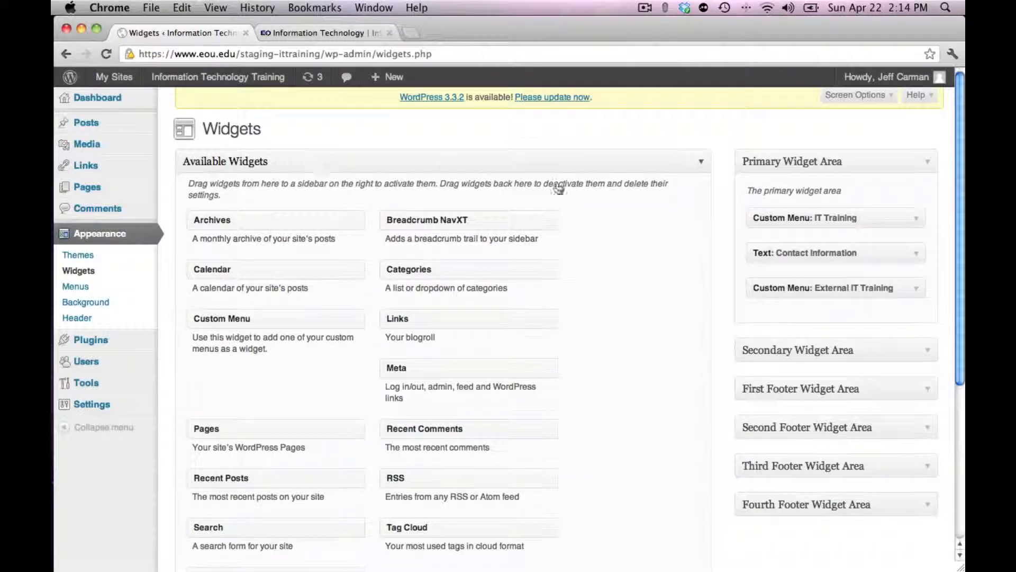
pyautogui.click(839, 251)
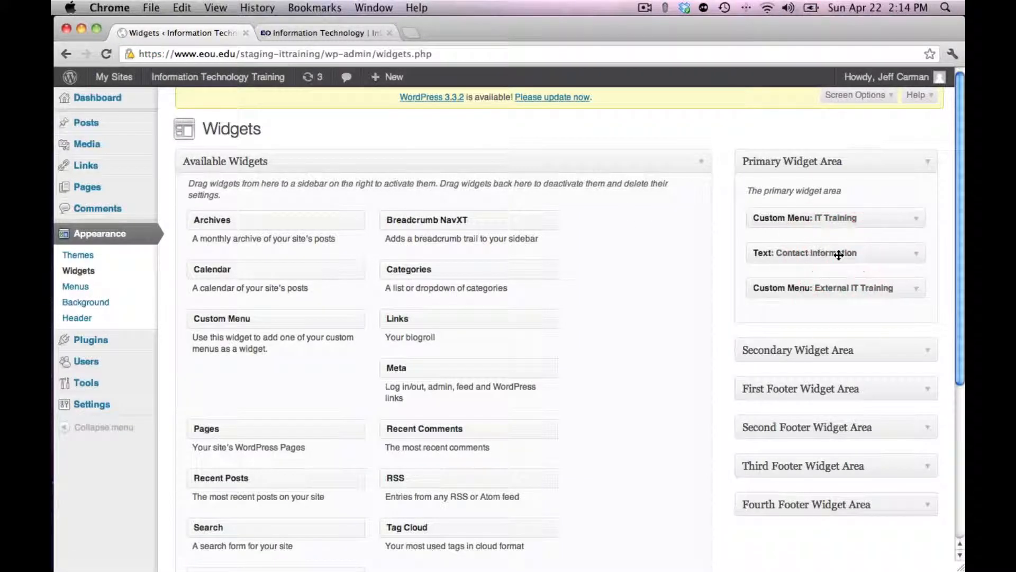
pyautogui.click(917, 256)
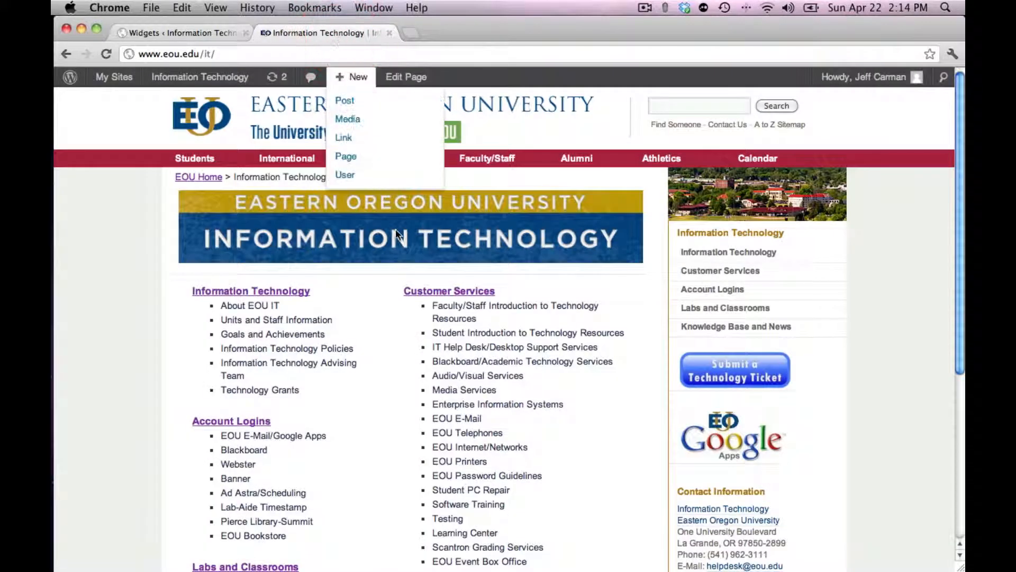
# On the EOU Information Technology site, open Software Training, its WordPress page and the EOU WordPress Training Manual
pyautogui.click(473, 507)
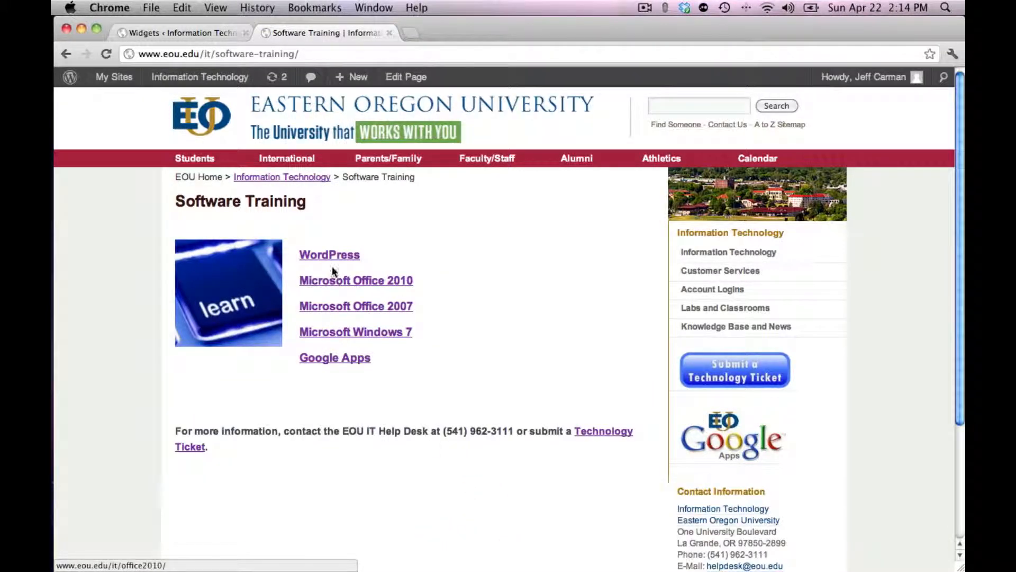
pyautogui.click(327, 255)
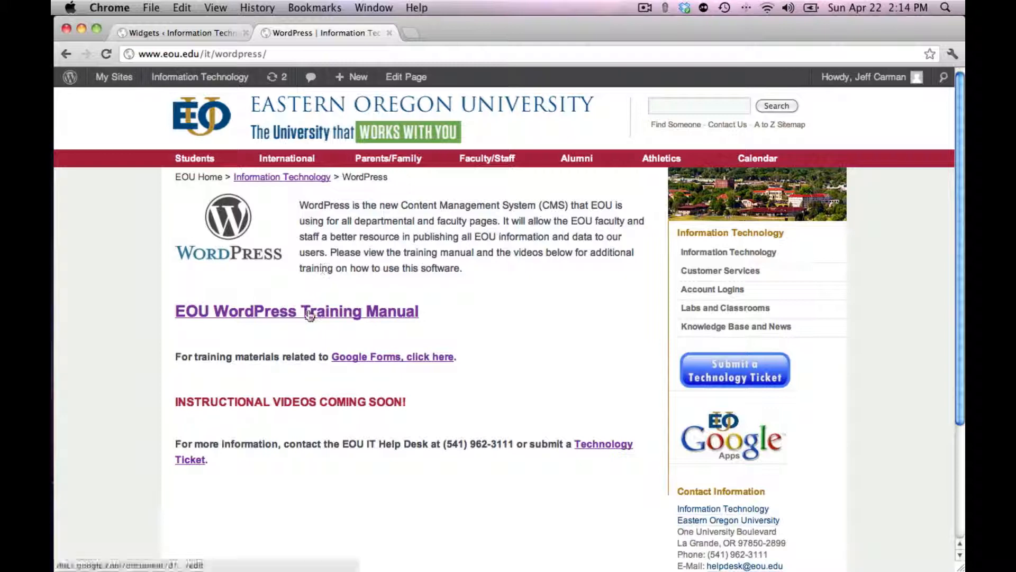
pyautogui.click(310, 315)
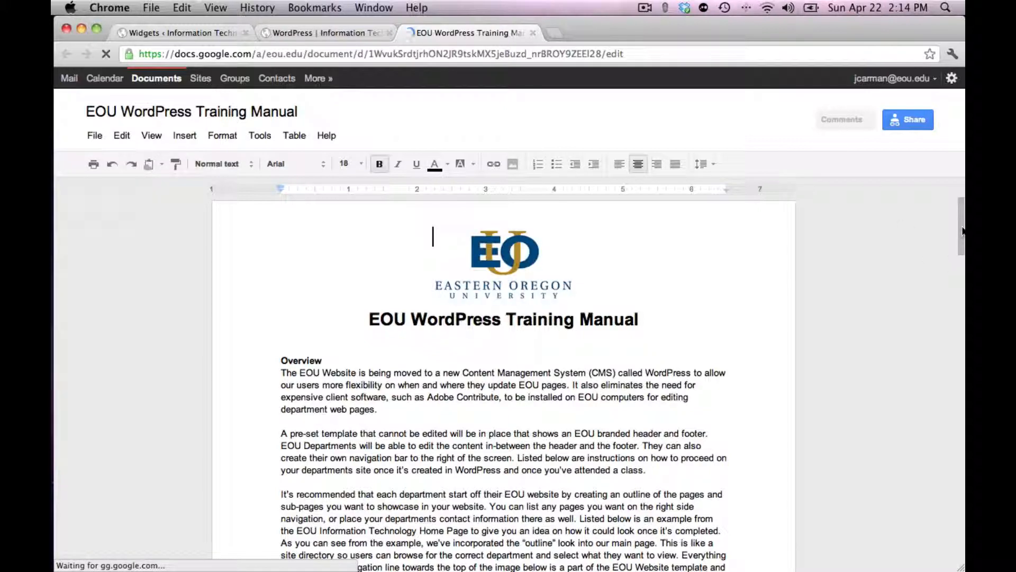
# Look through the training manual for the Advanced User Section on setting up a sidebar widget with links in the contact information
pyautogui.moveTo(962, 232); pyautogui.dragTo(961, 296)
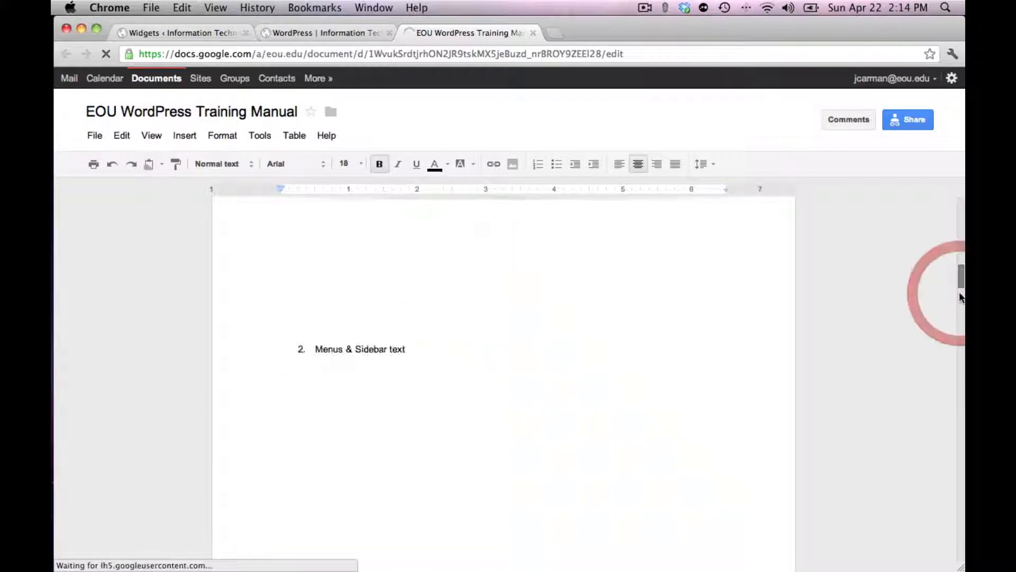
pyautogui.click(958, 305)
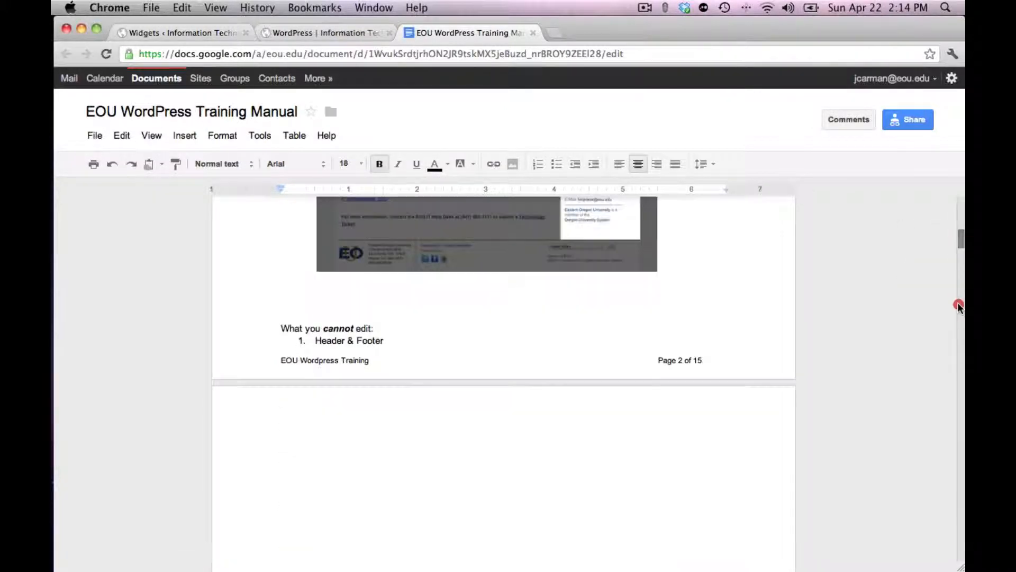
pyautogui.click(958, 410)
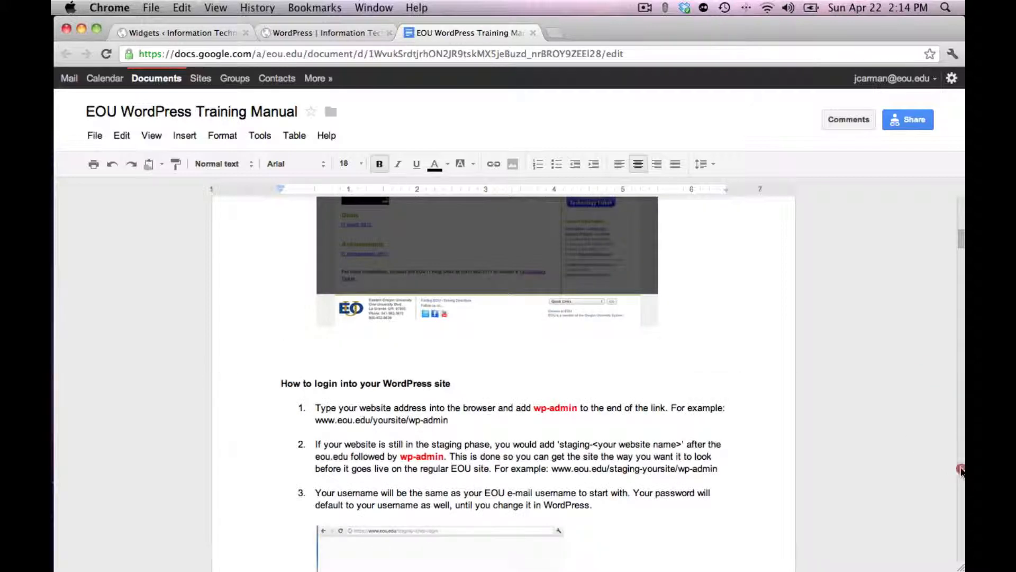
pyautogui.click(961, 470)
pyautogui.click(961, 468)
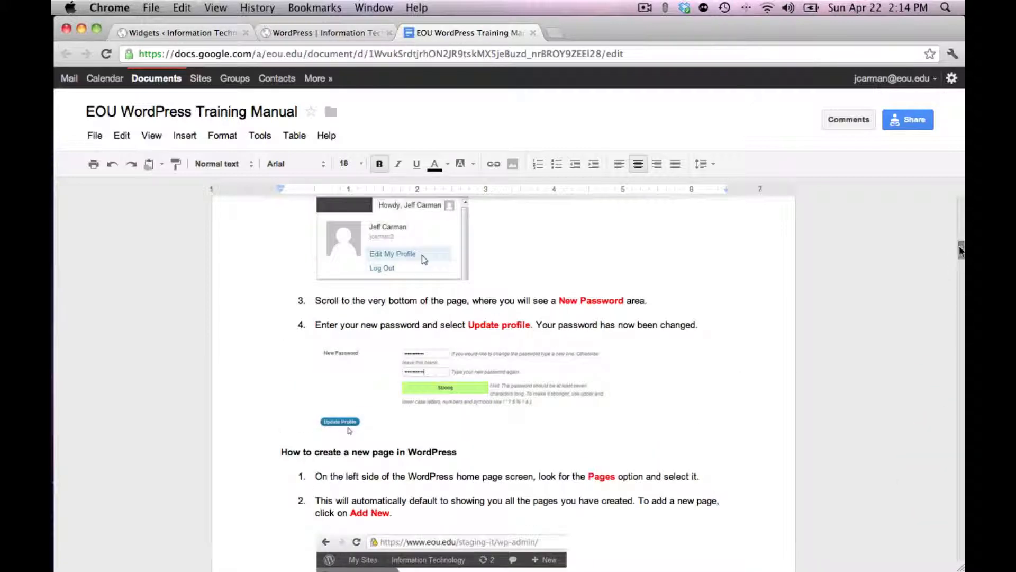
pyautogui.moveTo(960, 251); pyautogui.dragTo(961, 491)
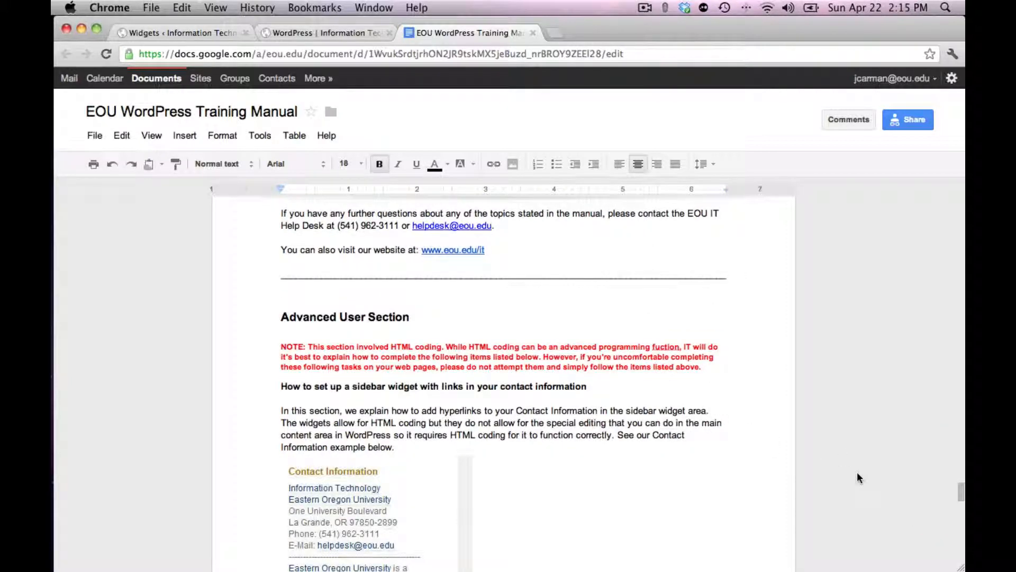
# Review the manual's remaining advanced instructions on contact links, picture hyperlink widgets, and embedding a Google Calendar or Google Document
pyautogui.scroll(-15, 958, 535)
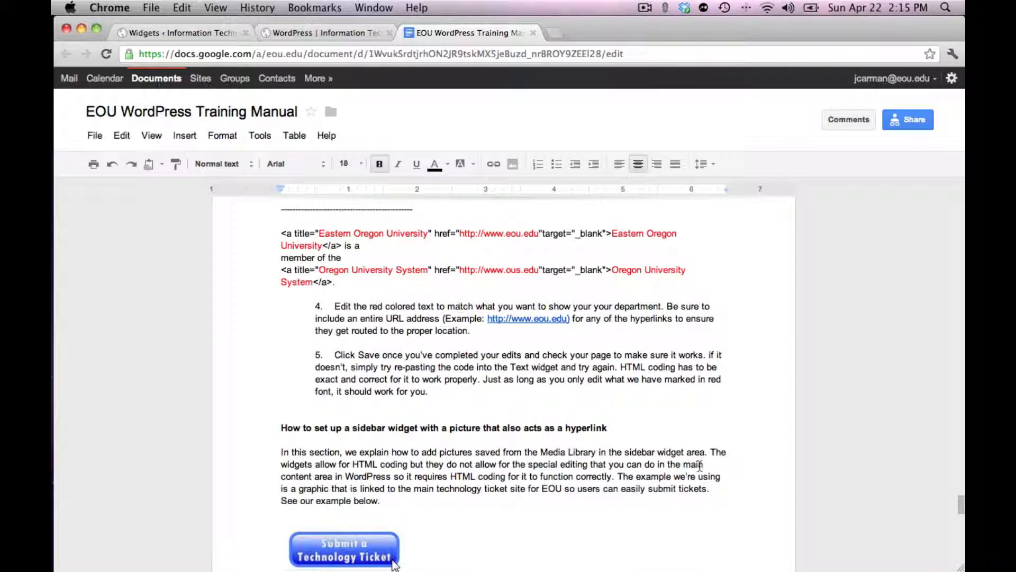
pyautogui.scroll(-7, 960, 545)
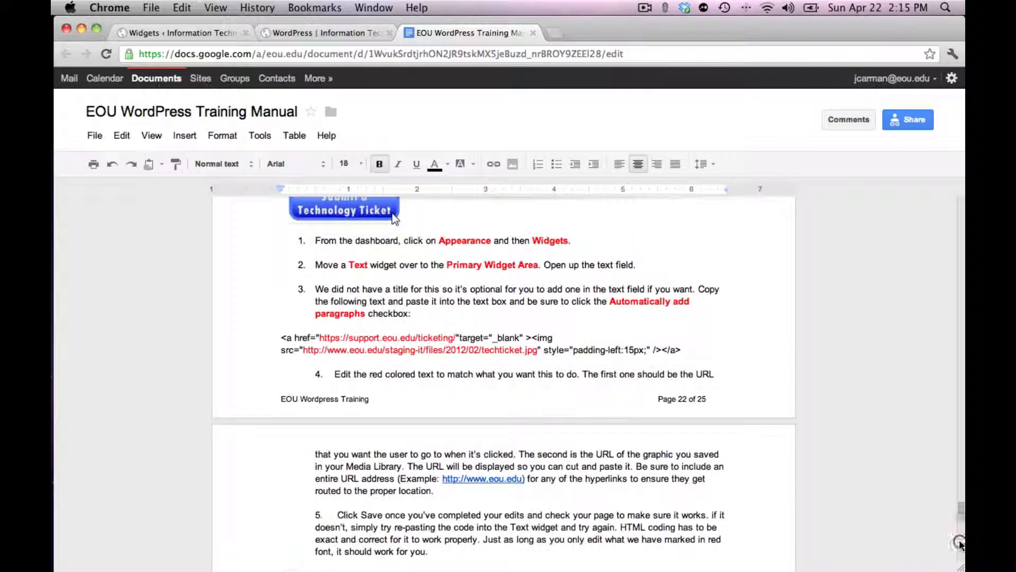
pyautogui.scroll(-15, 961, 545)
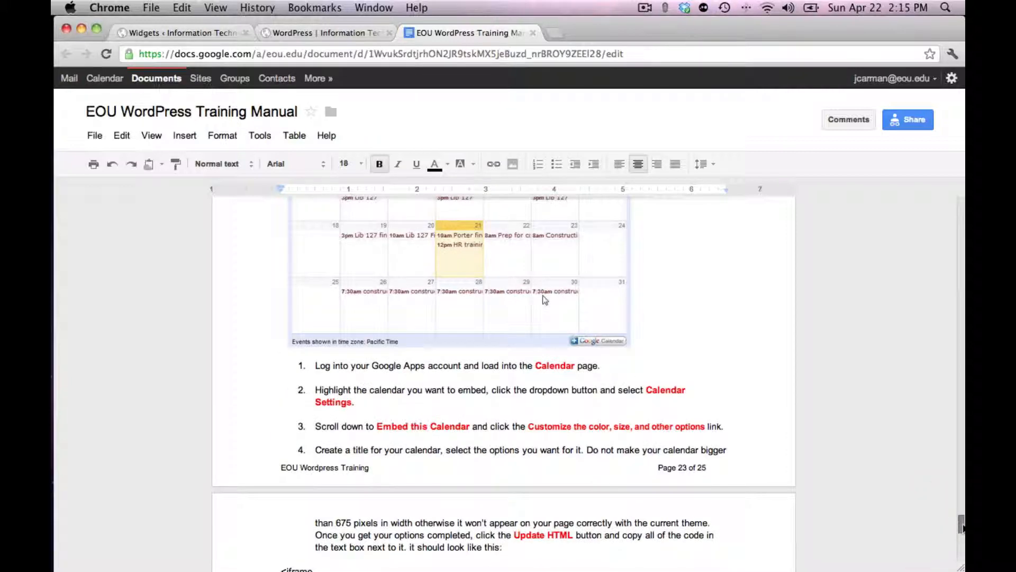
pyautogui.moveTo(961, 526); pyautogui.dragTo(962, 544)
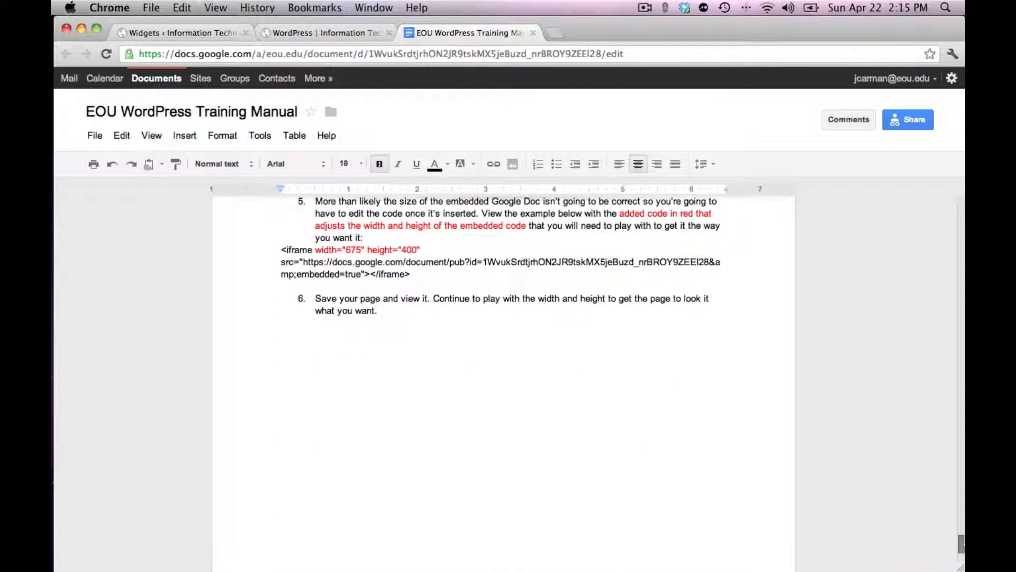
pyautogui.click(962, 213)
pyautogui.click(962, 213)
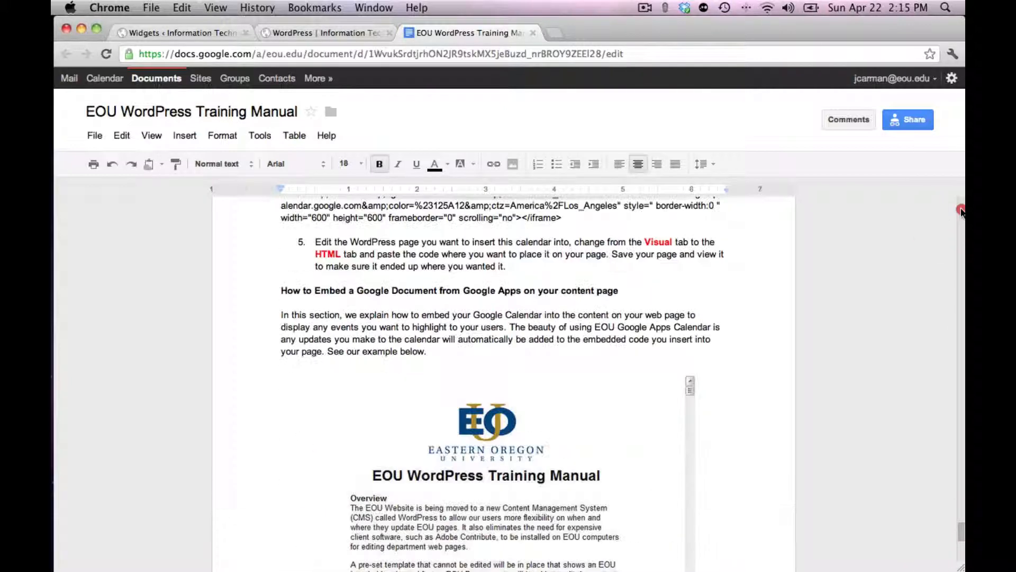
# Close the EOU WordPress Training Manual and switch back to the site's Widgets administration page
pyautogui.click(533, 33)
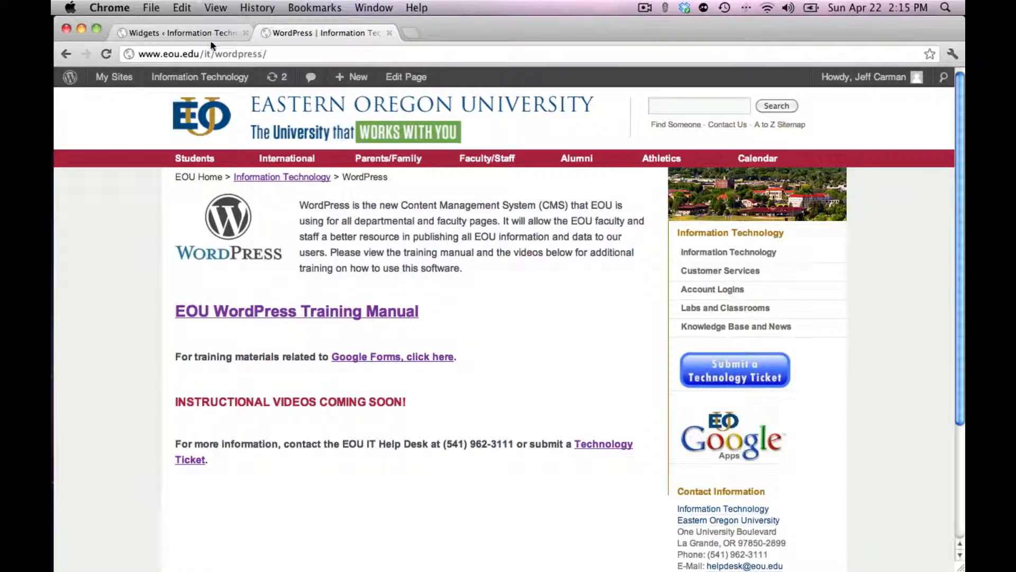
pyautogui.click(178, 35)
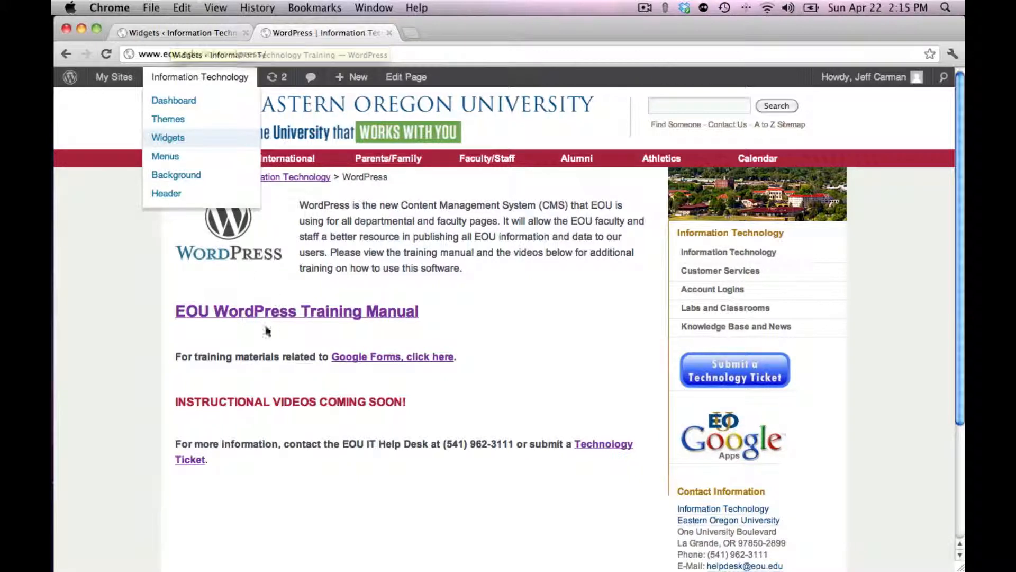